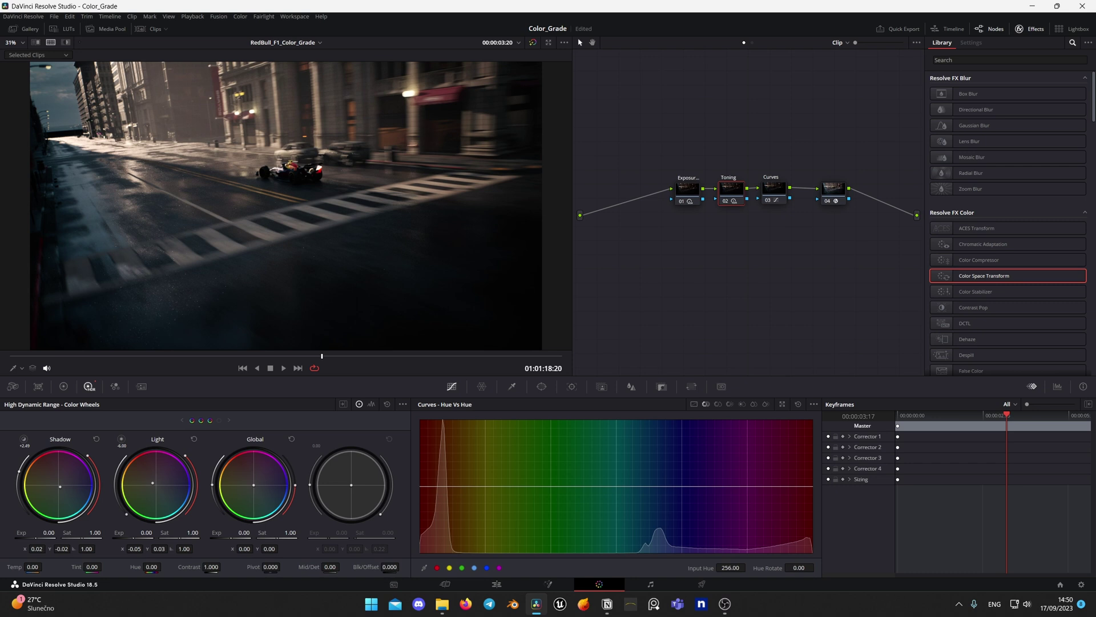
# At the clip's first frame, add a node labelled AutoExposure after Curves and lower its Shadow exposure.
pyautogui.moveTo(322, 356); pyautogui.dragTo(10, 356)
pyautogui.moveTo(833, 191); pyautogui.dragTo(852, 190)
pyautogui.write('AutoExp...')
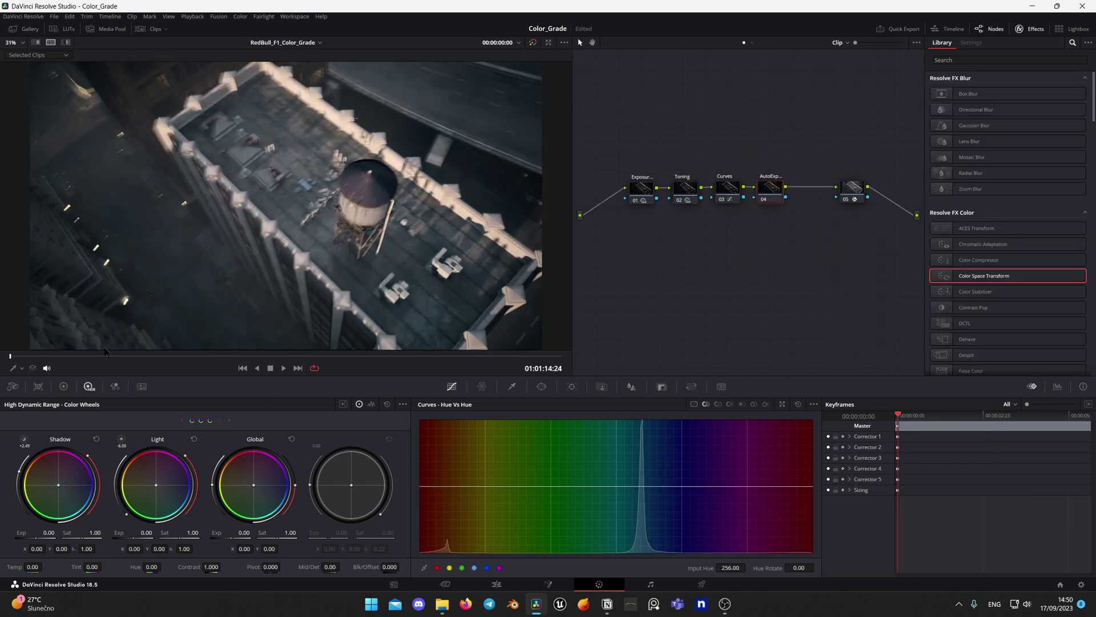
pyautogui.moveTo(47, 532); pyautogui.dragTo(20, 532)
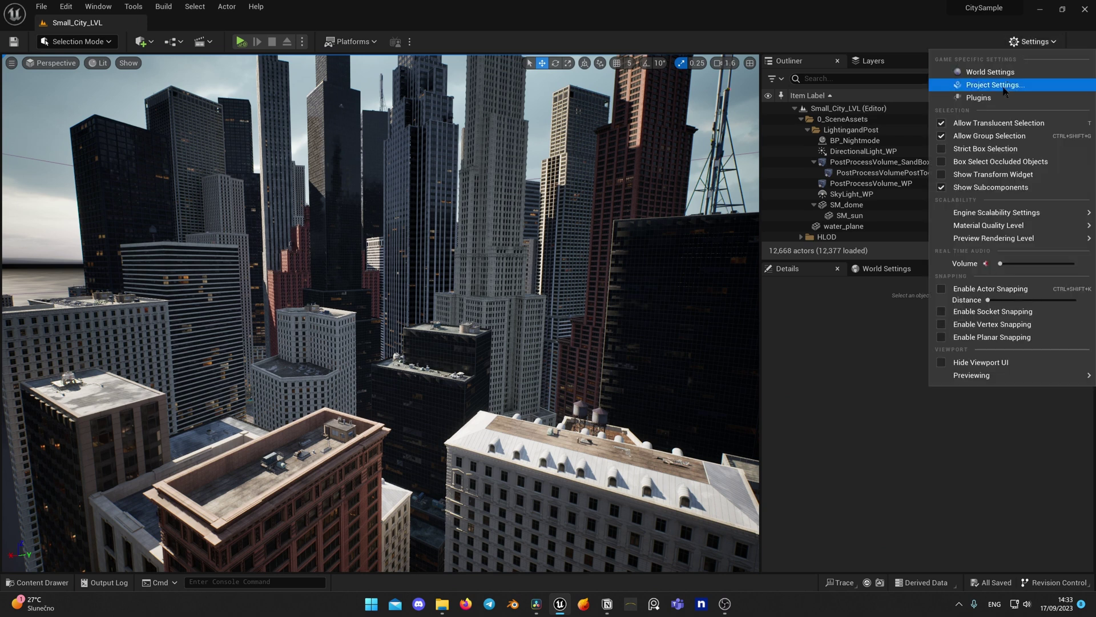
# Switch to Unreal Editor and open the plugin manager.
pyautogui.click(971, 97)
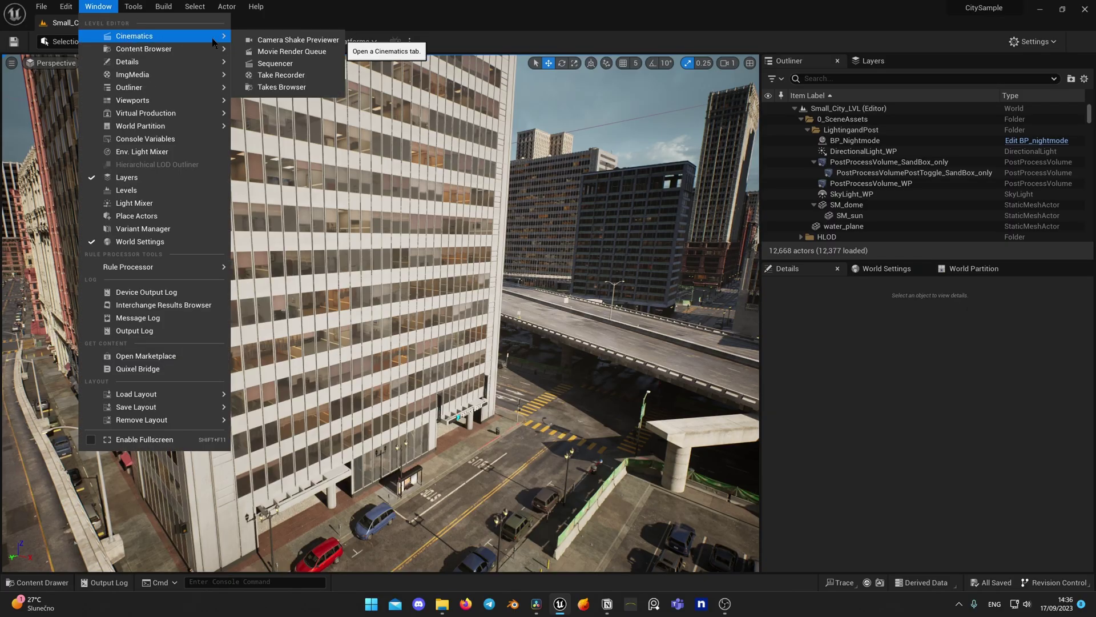
# Open the Movie Render Queue and add the level sequence LS_F1_RedBull_Shot_0150 as a render job.
pyautogui.click(289, 48)
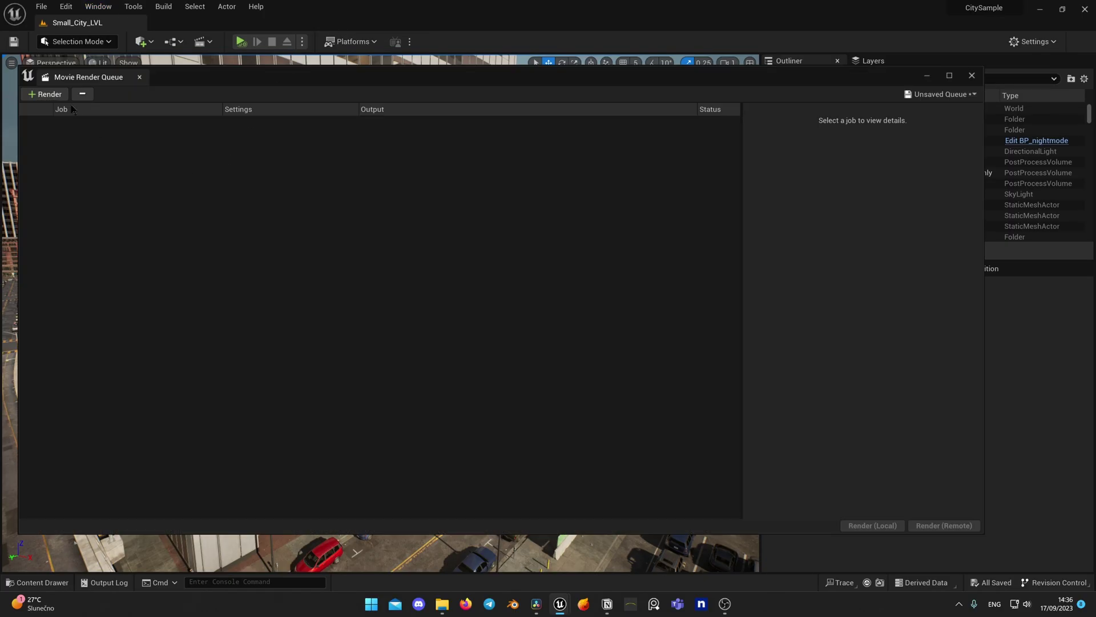
pyautogui.click(47, 94)
pyautogui.write('150')
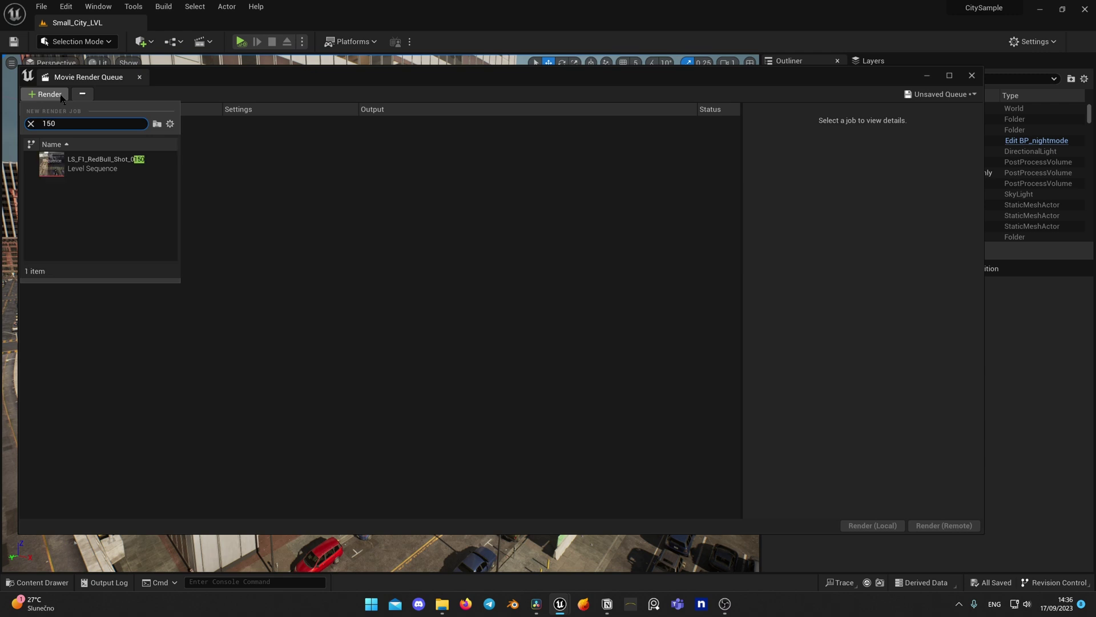
pyautogui.click(114, 160)
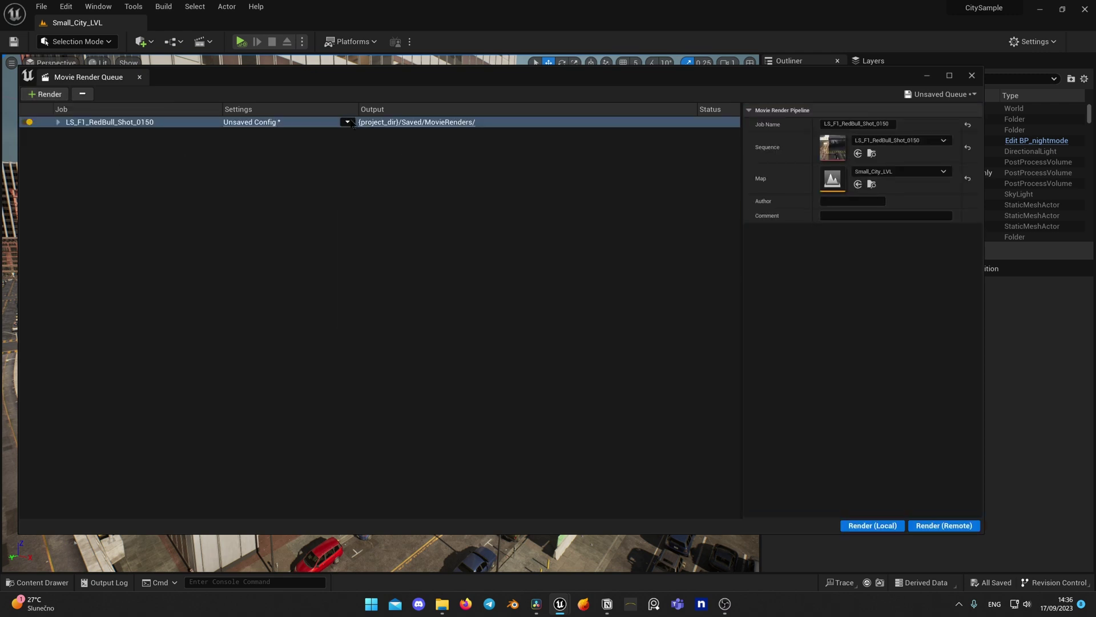
# Load a saved render preset for the LS_F1_RedBull_Shot_0150 job and open its configuration.
pyautogui.click(348, 122)
pyautogui.click(402, 240)
pyautogui.click(283, 121)
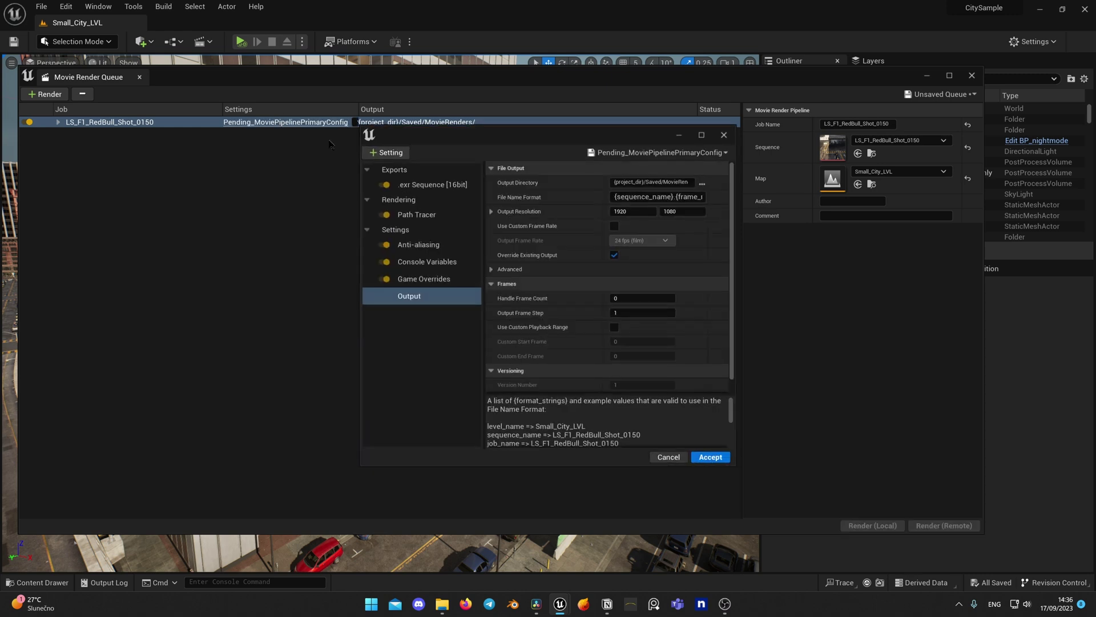
# Keep .exr Sequence [16bit] as the export format, accept the configuration and start a local render.
pyautogui.click(433, 185)
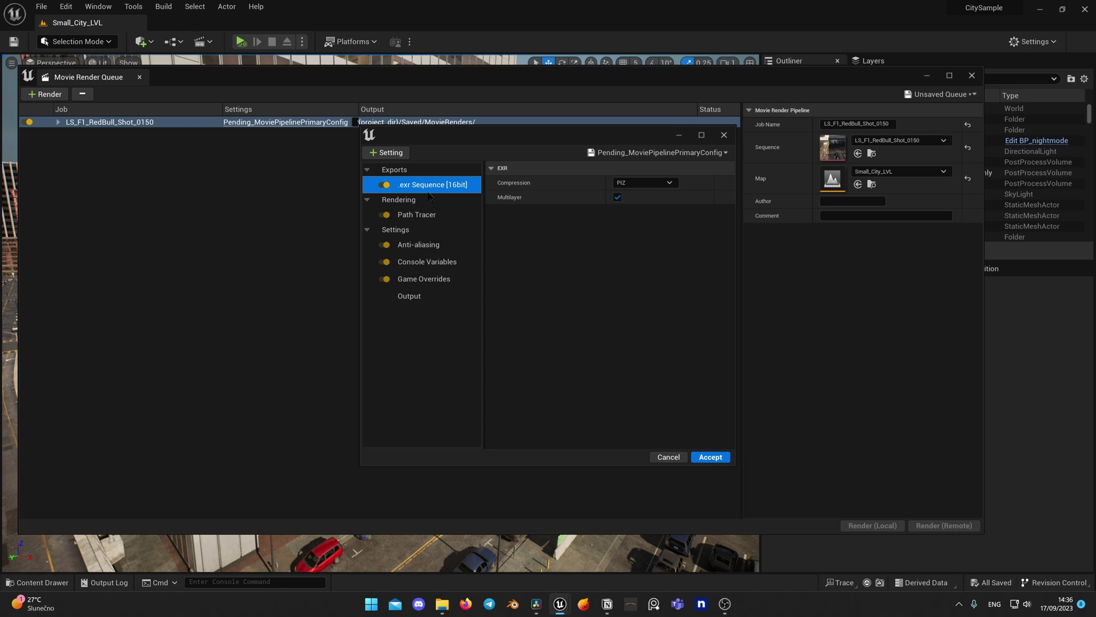
pyautogui.click(385, 185)
pyautogui.click(387, 152)
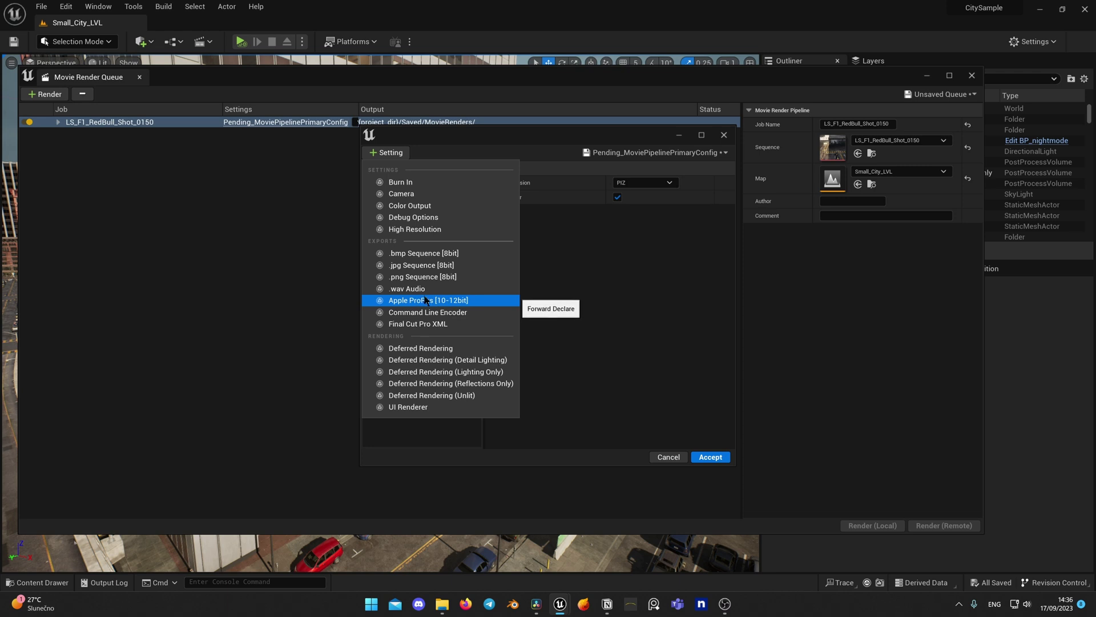
pyautogui.click(597, 280)
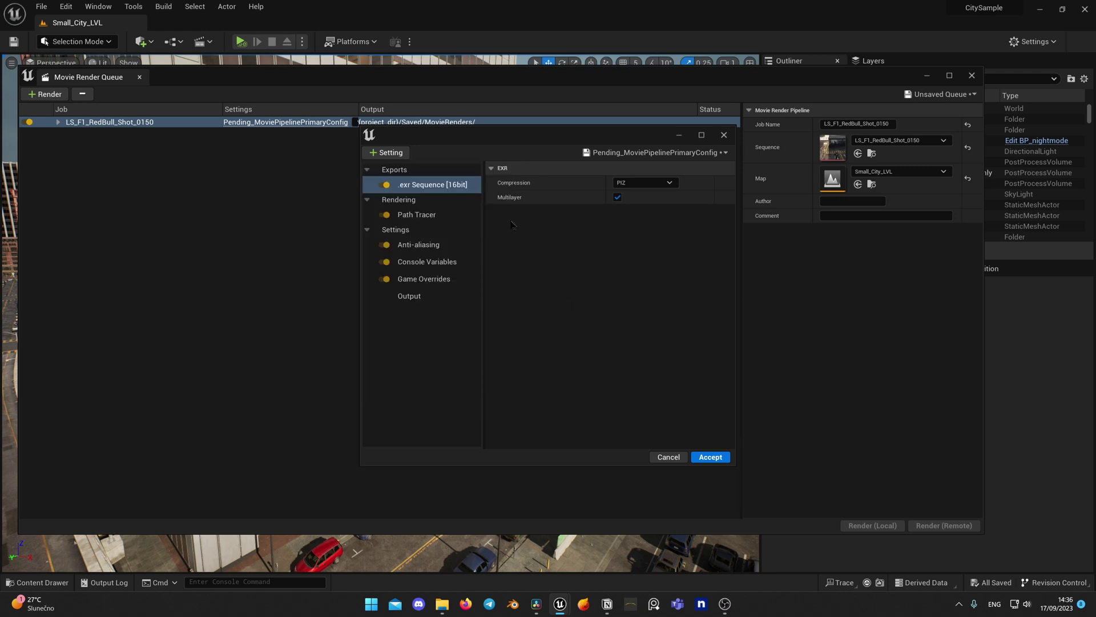
pyautogui.click(705, 457)
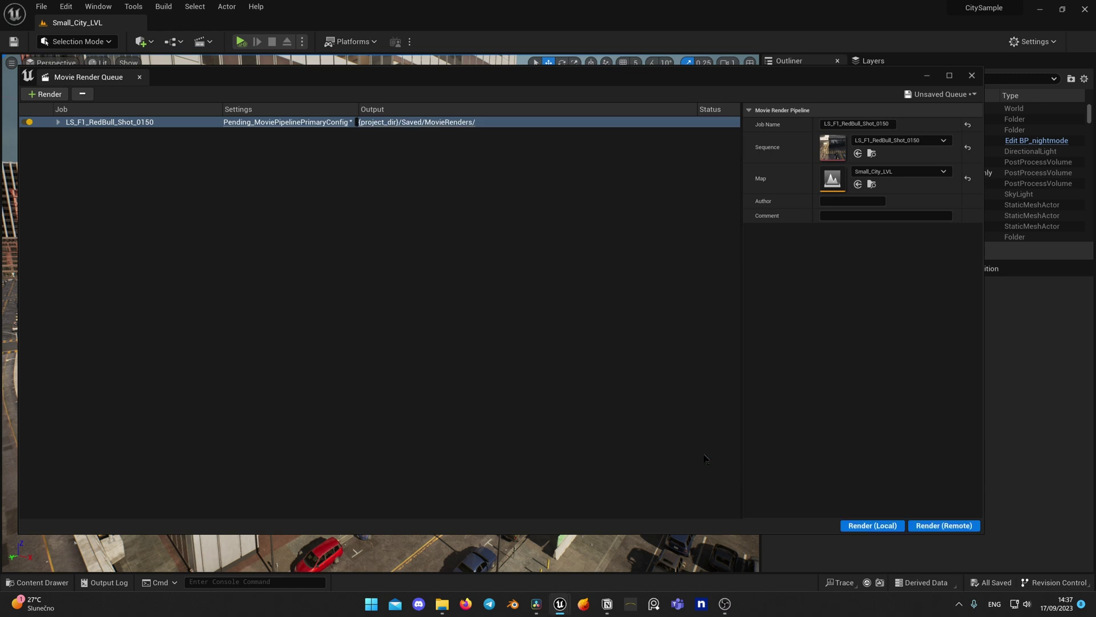
pyautogui.click(870, 527)
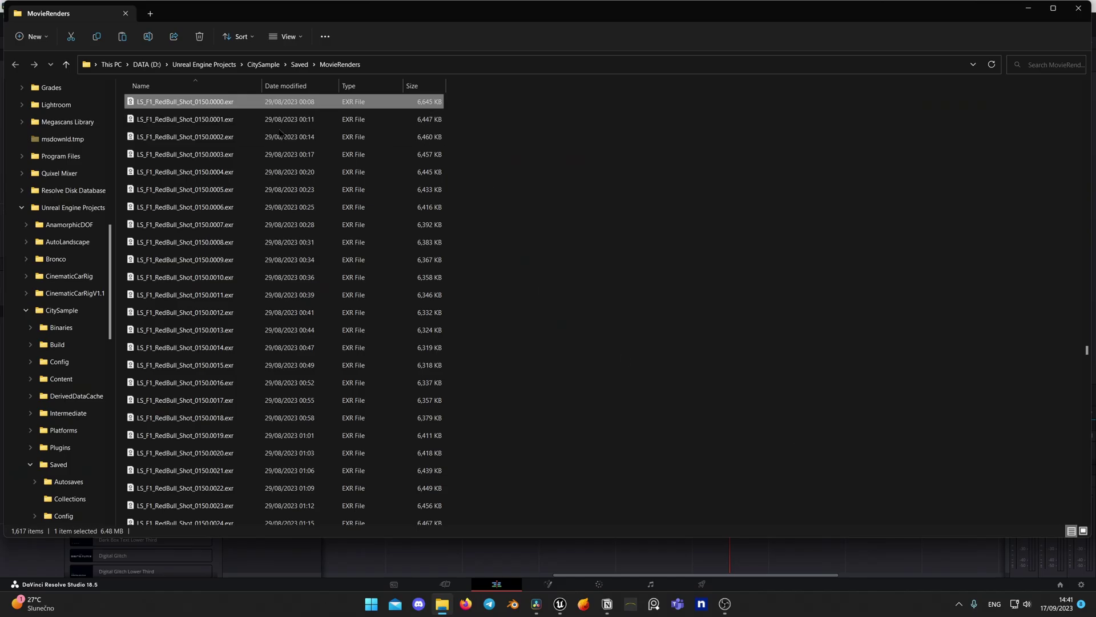
# Select the LS_F1_RedBull_Shot_0150 EXR frames 0000 to 0164 in MovieRenders and switch to DaVinci Resolve.
pyautogui.scroll(-20, 268, 257)
pyautogui.scroll(-20, 269, 374)
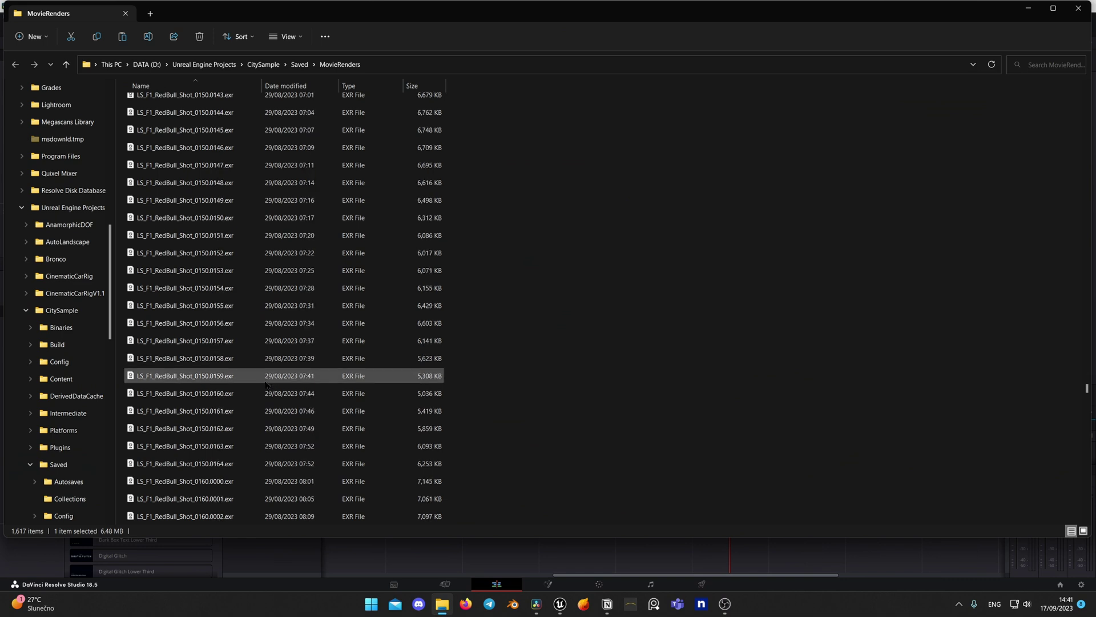
pyautogui.keyDown('shift'); pyautogui.click(218, 463); pyautogui.keyUp('shift')
pyautogui.hotkey('alt', 'Tab')
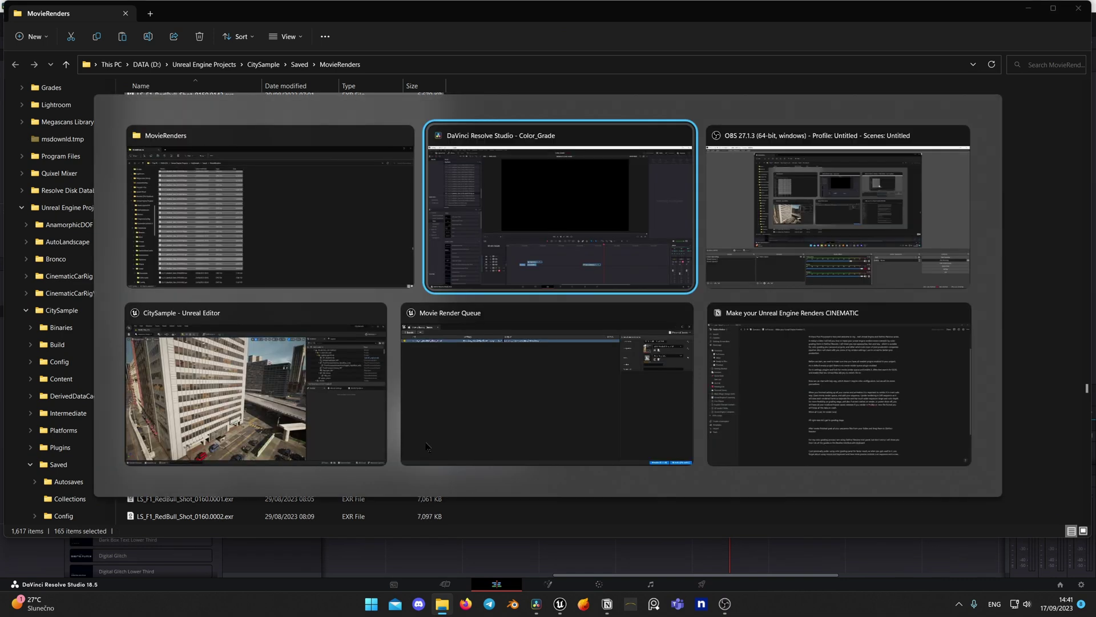
pyautogui.moveTo(745, 495); pyautogui.dragTo(735, 492)
pyautogui.moveTo(731, 416); pyautogui.dragTo(779, 430)
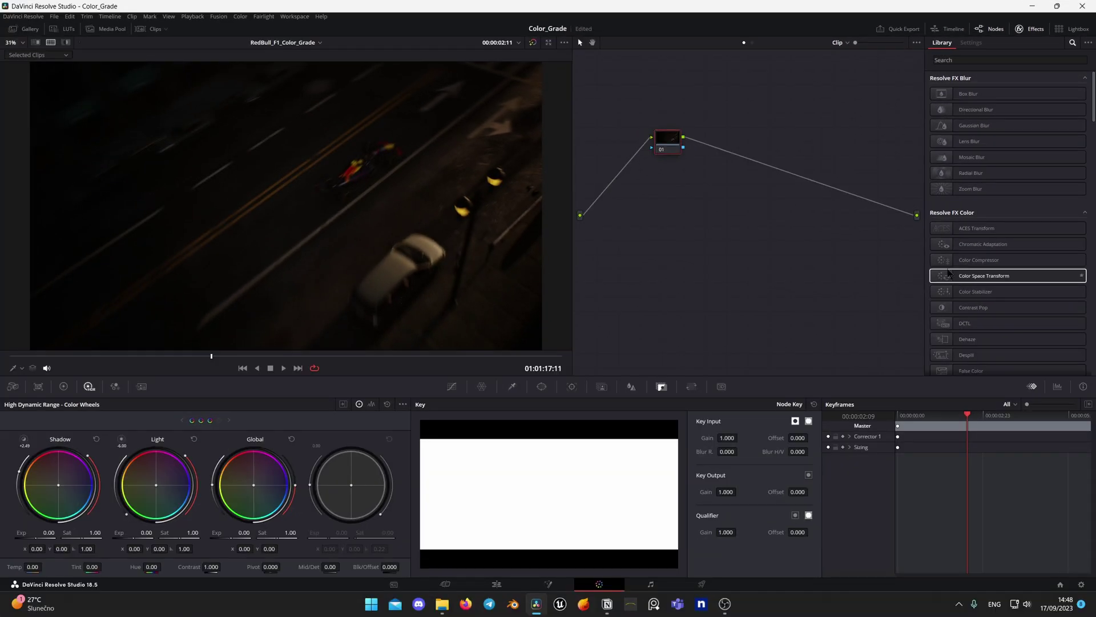
# Apply Color Space Transform to the clip's node with input color space sRGB and input gamma Linear.
pyautogui.moveTo(949, 273); pyautogui.dragTo(668, 151)
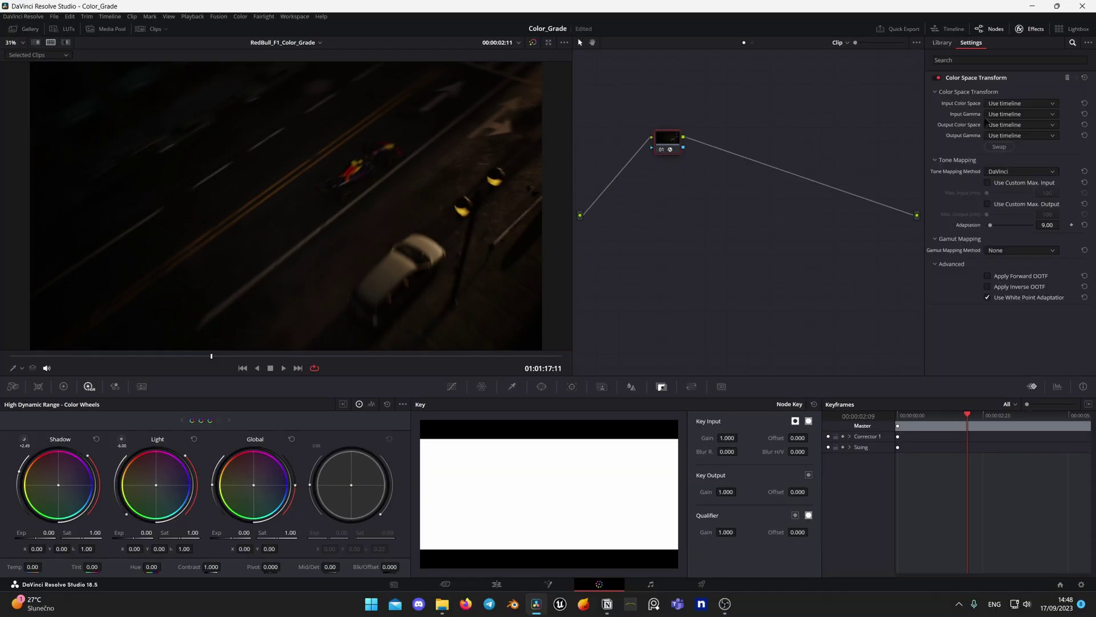
pyautogui.click(1039, 105)
pyautogui.write('sr')
pyautogui.press('Return')
pyautogui.click(1021, 115)
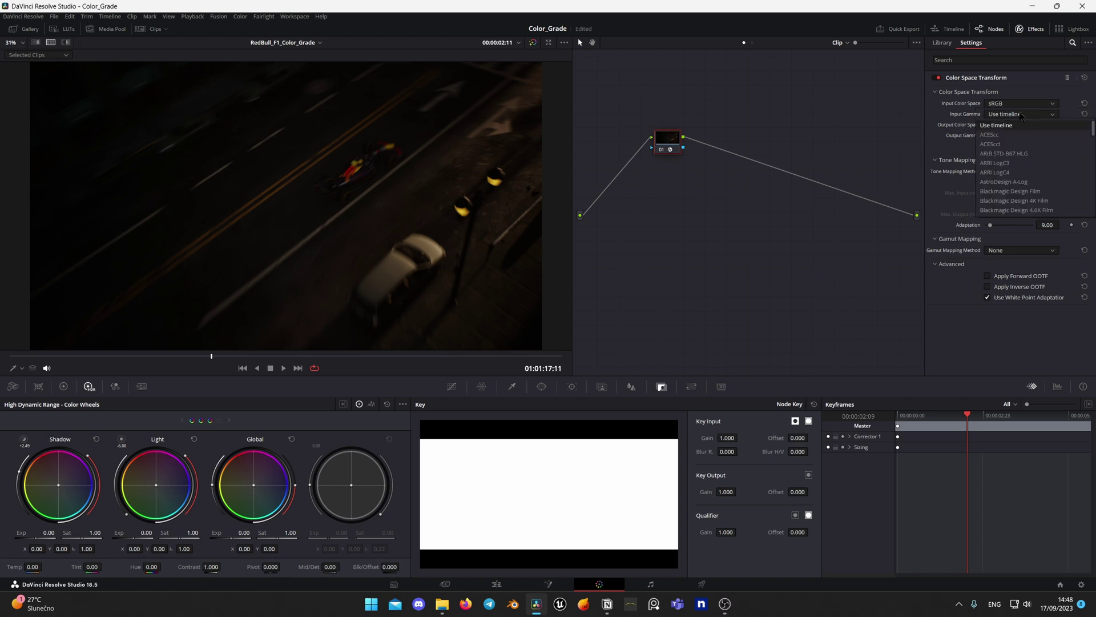
pyautogui.press('l')
pyautogui.press('Return')
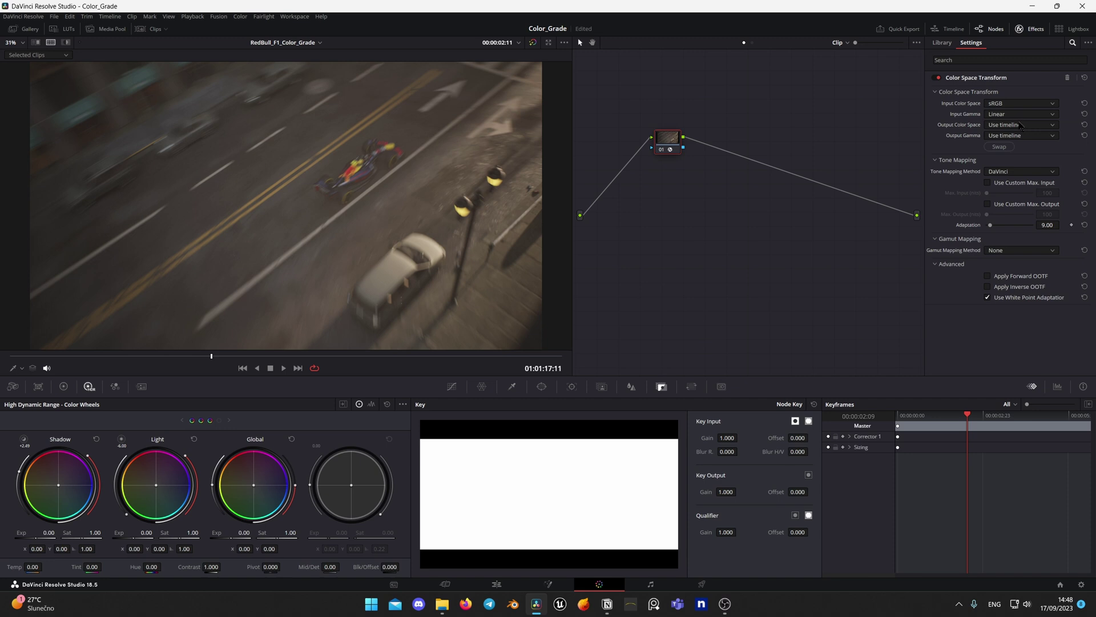
# Set the Color Space Transform's output color space and output gamma to Rec.709.
pyautogui.click(1020, 125)
pyautogui.write('rec.7')
pyautogui.press('Return')
pyautogui.click(1016, 135)
pyautogui.press('r')
pyautogui.press('Return')
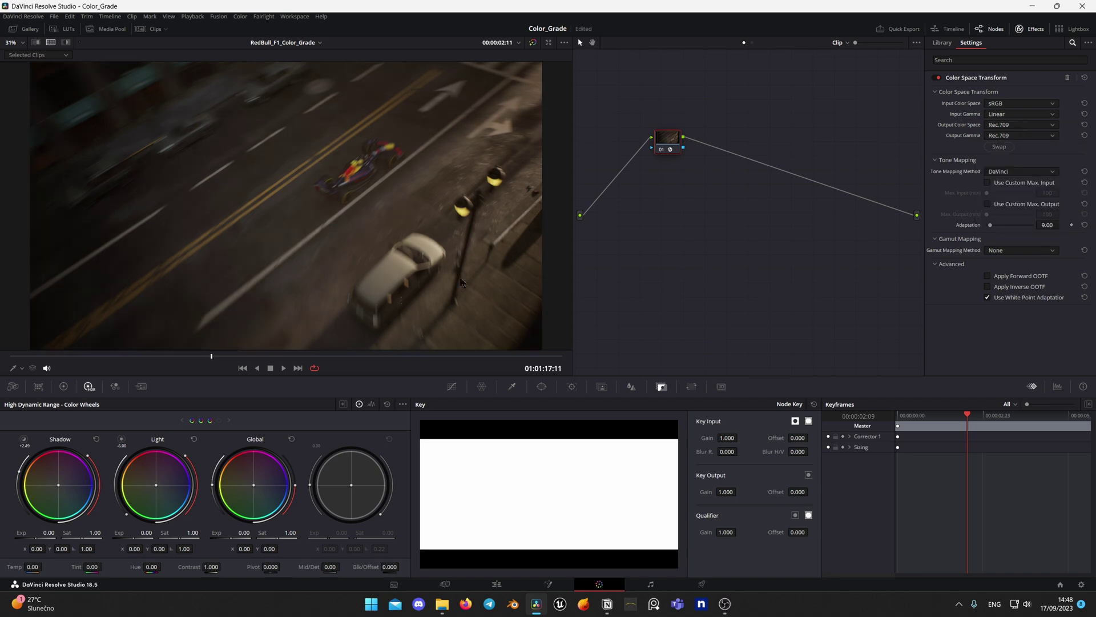
# At 00:00:03:20, move the Color Space Transform node near the graph's output and add two serial nodes before it.
pyautogui.moveTo(213, 357); pyautogui.dragTo(322, 357)
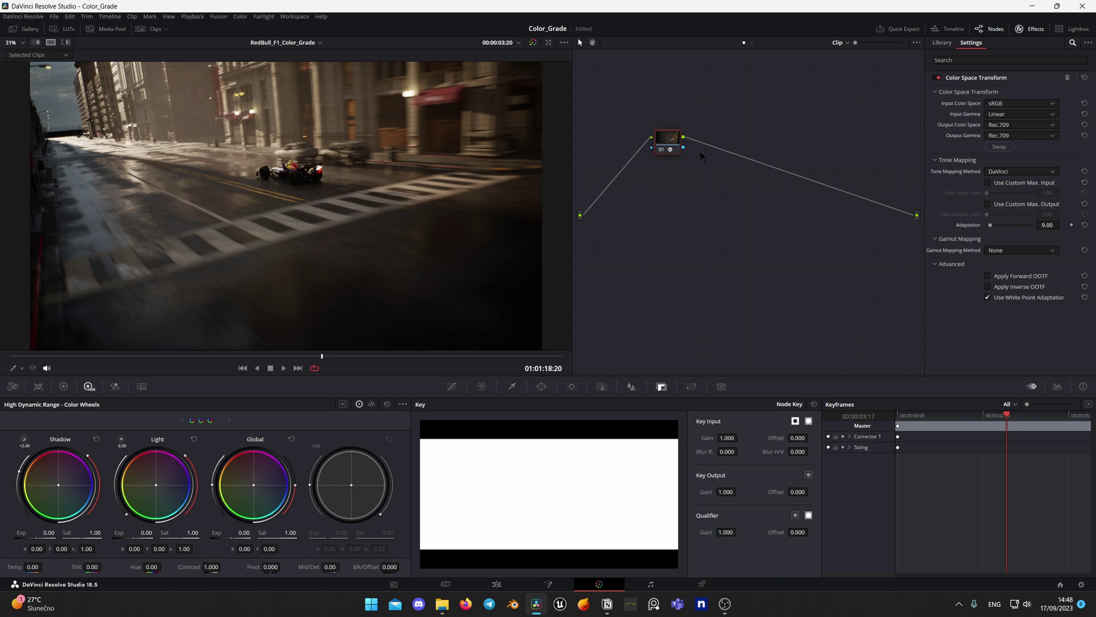
pyautogui.moveTo(668, 141); pyautogui.dragTo(835, 193)
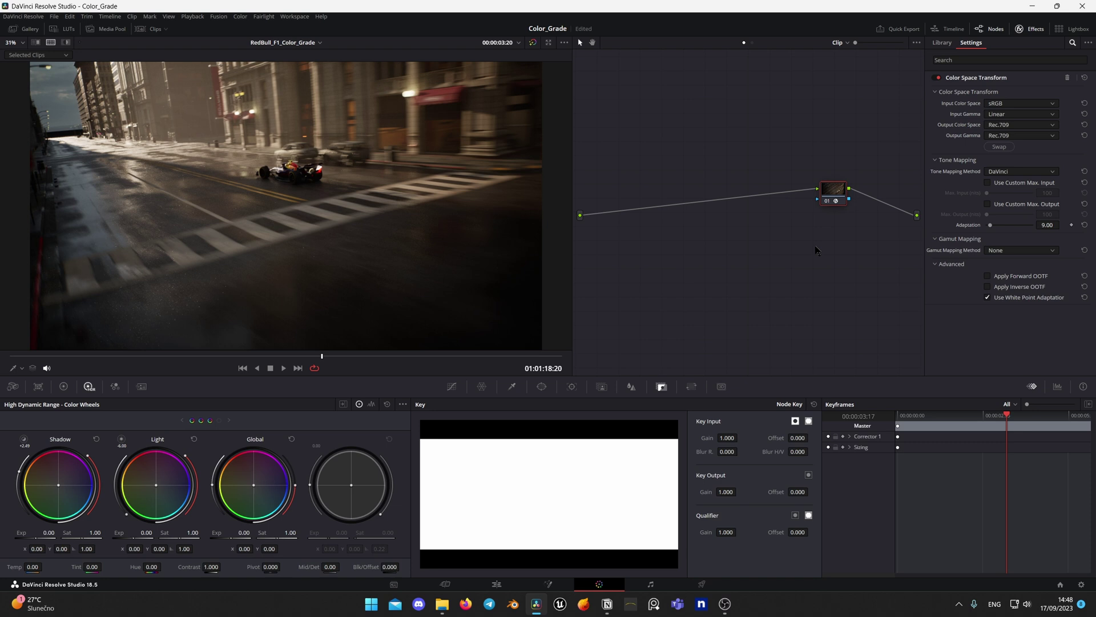
pyautogui.hotkey('shift', 's')
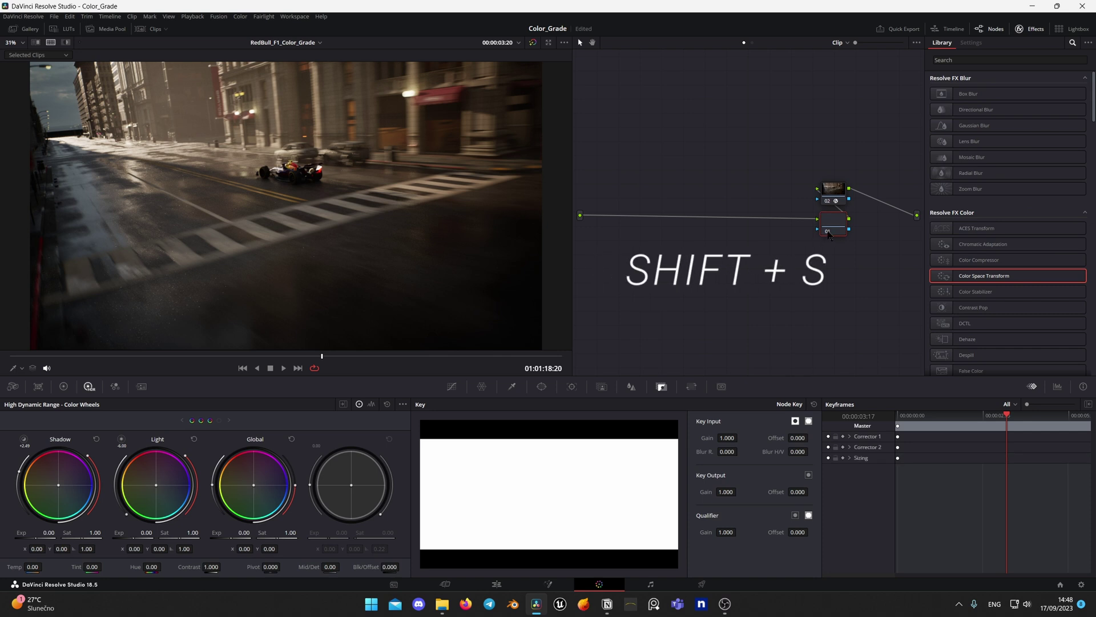
pyautogui.moveTo(831, 222); pyautogui.dragTo(721, 194)
pyautogui.hotkey('shift', 's')
# Label the first node Exposure & Temp and the second Curves, and shift both toward the graph's input.
pyautogui.rightClick(718, 197)
pyautogui.click(743, 212)
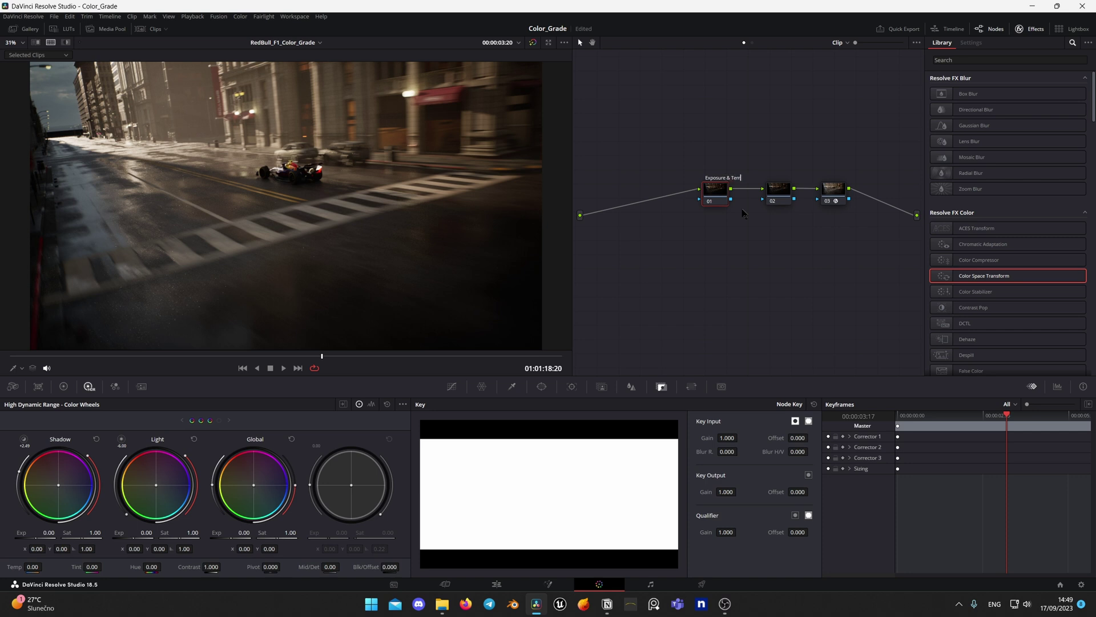
pyautogui.moveTo(717, 200); pyautogui.dragTo(689, 200)
pyautogui.moveTo(780, 196); pyautogui.dragTo(743, 196)
pyautogui.rightClick(742, 195)
pyautogui.click(768, 209)
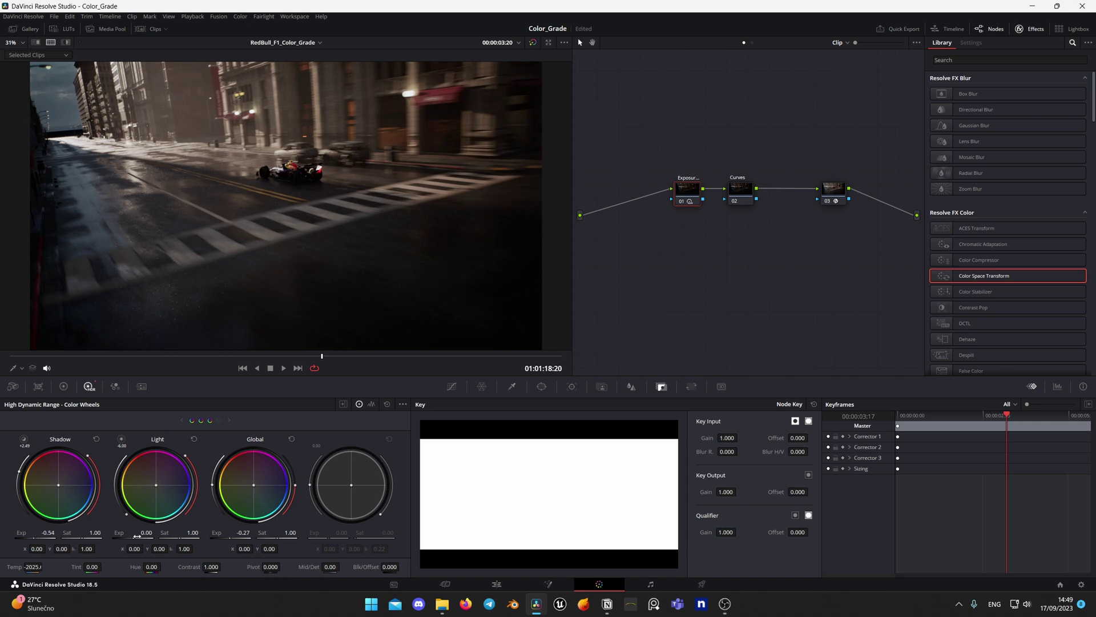
# On the exposure node, set Light exposure to 1.17, Shadow exposure to -0.72 and temperature to about -2304.
pyautogui.moveTo(146, 532); pyautogui.dragTo(156, 532)
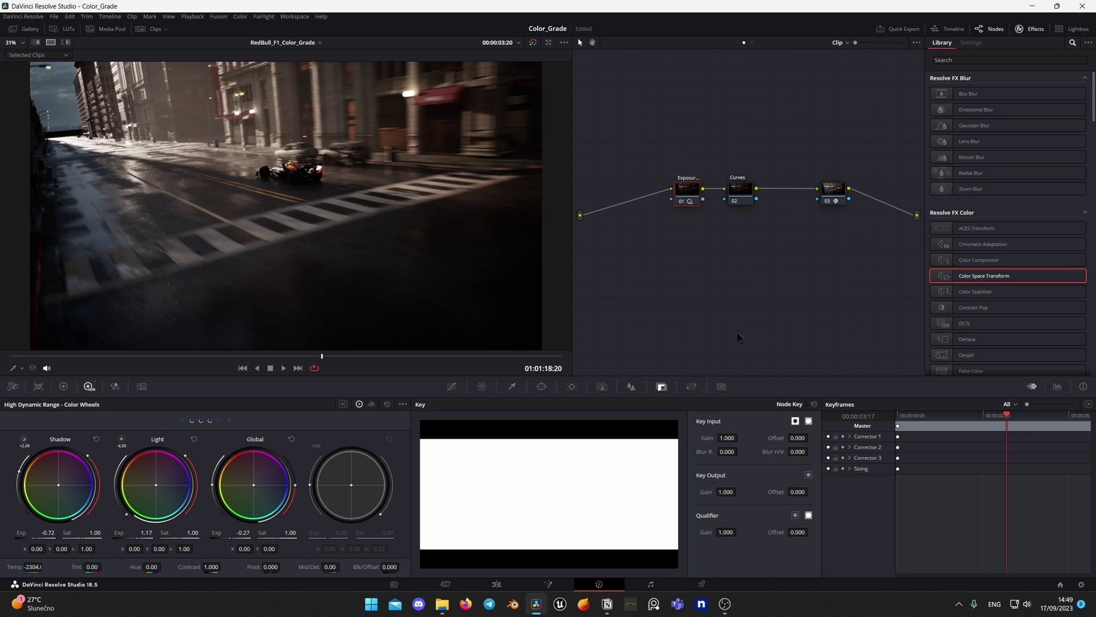
# On the Curves node, use Hue Vs Hue to rotate the blue point at input hue 136 by 14.40.
pyautogui.click(739, 194)
pyautogui.click(452, 387)
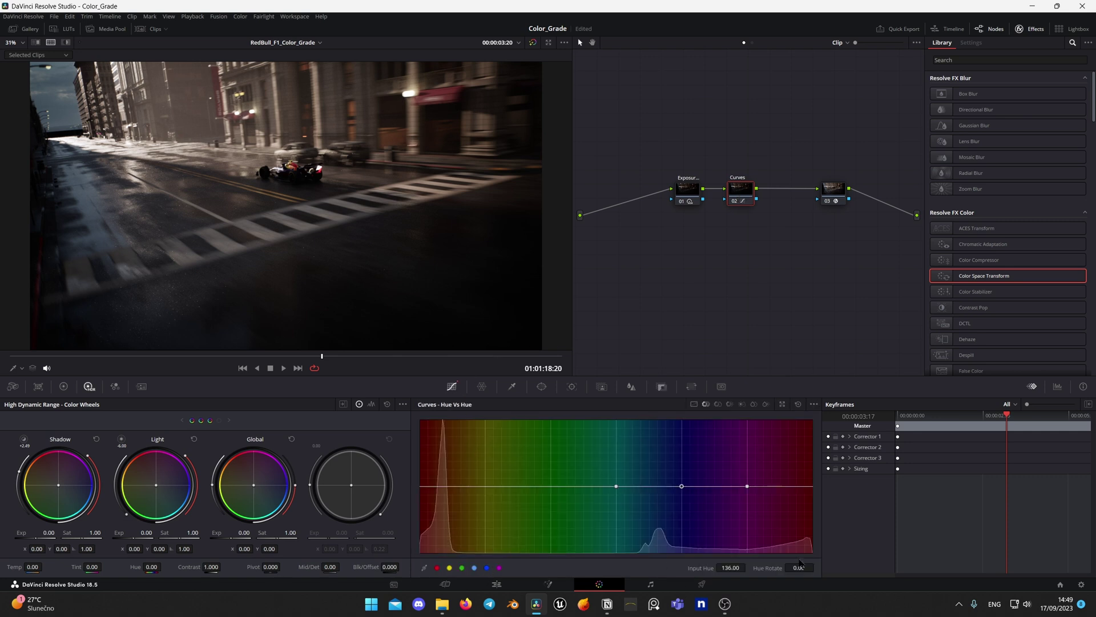
pyautogui.moveTo(800, 567); pyautogui.dragTo(852, 568)
# Insert a serial node before Curves, label it Toning, and align it between the exposure and Curves nodes.
pyautogui.moveTo(739, 195); pyautogui.dragTo(734, 222)
pyautogui.hotkey('shift', 's')
pyautogui.rightClick(740, 220)
pyautogui.click(774, 236)
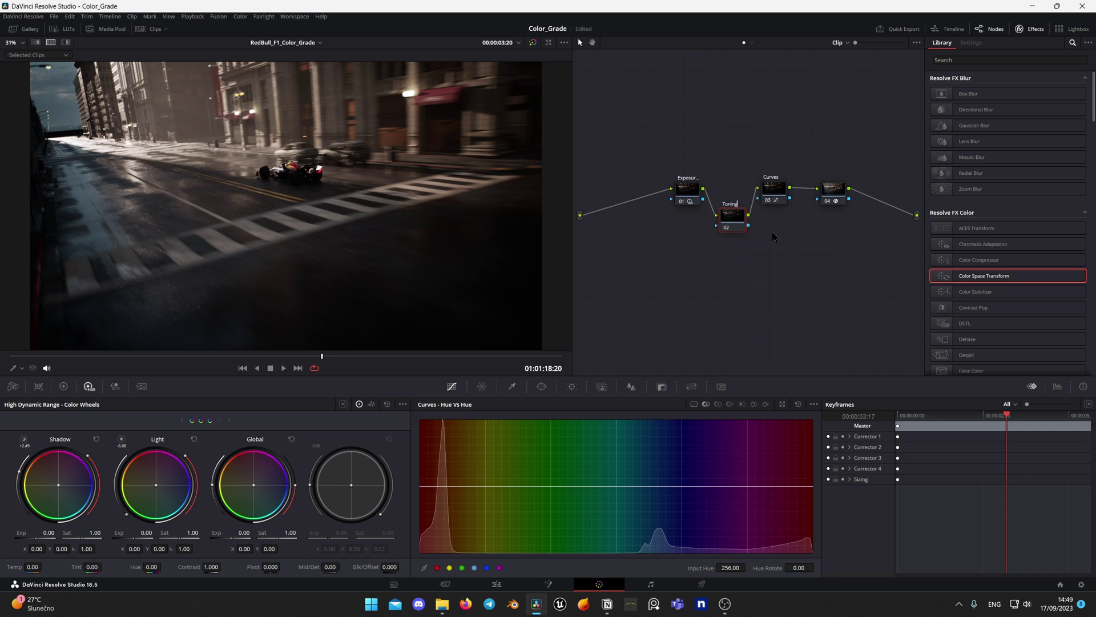
pyautogui.moveTo(731, 231); pyautogui.dragTo(732, 199)
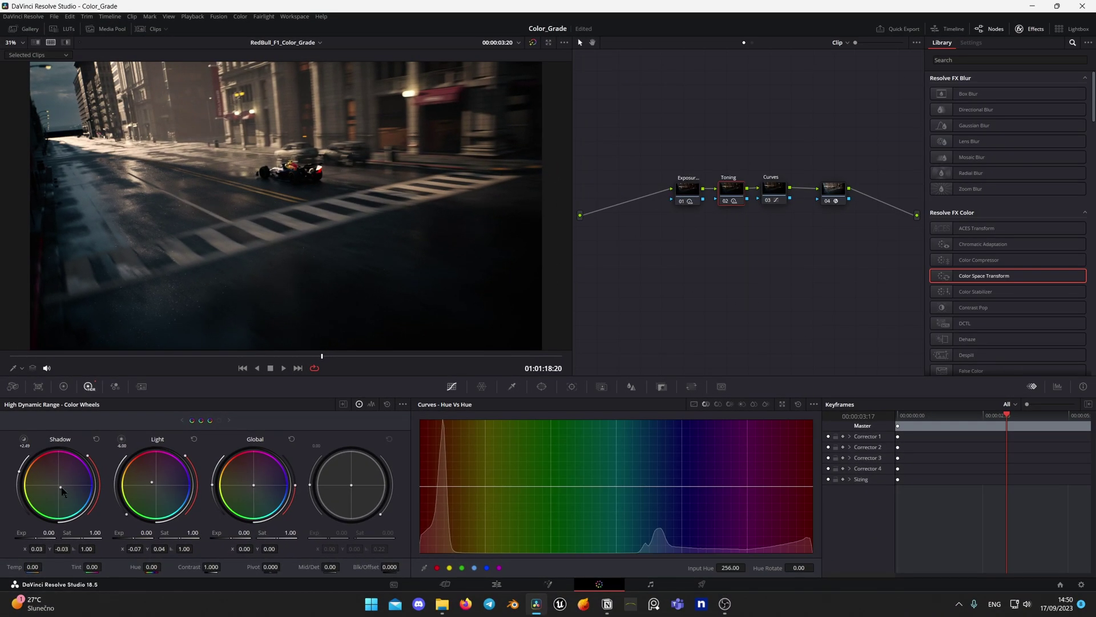
# At the clip's first frame, insert a serial node labelled AutoExposure after Curves and space out the node chain.
pyautogui.moveTo(322, 358); pyautogui.dragTo(9, 357)
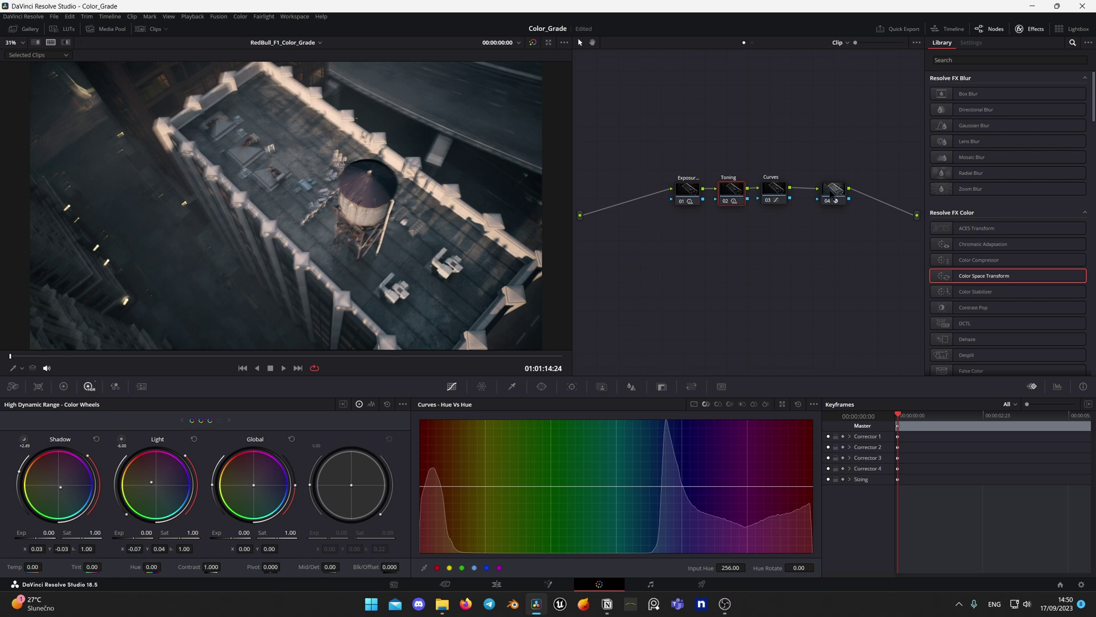
pyautogui.moveTo(834, 196); pyautogui.dragTo(851, 196)
pyautogui.click(784, 200)
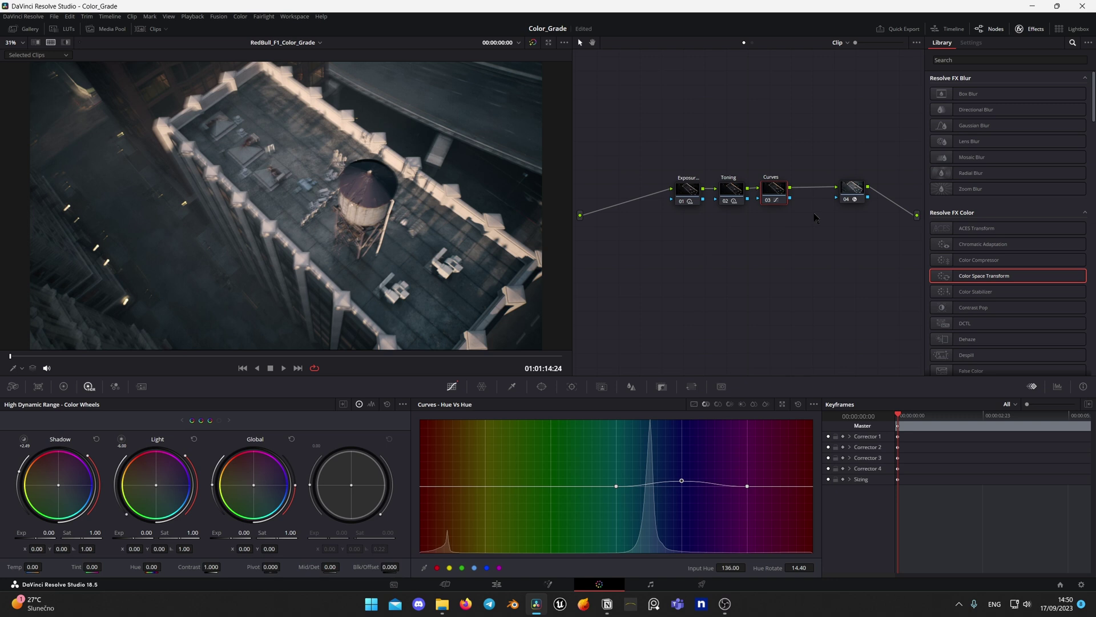
pyautogui.hotkey('alt', 's')
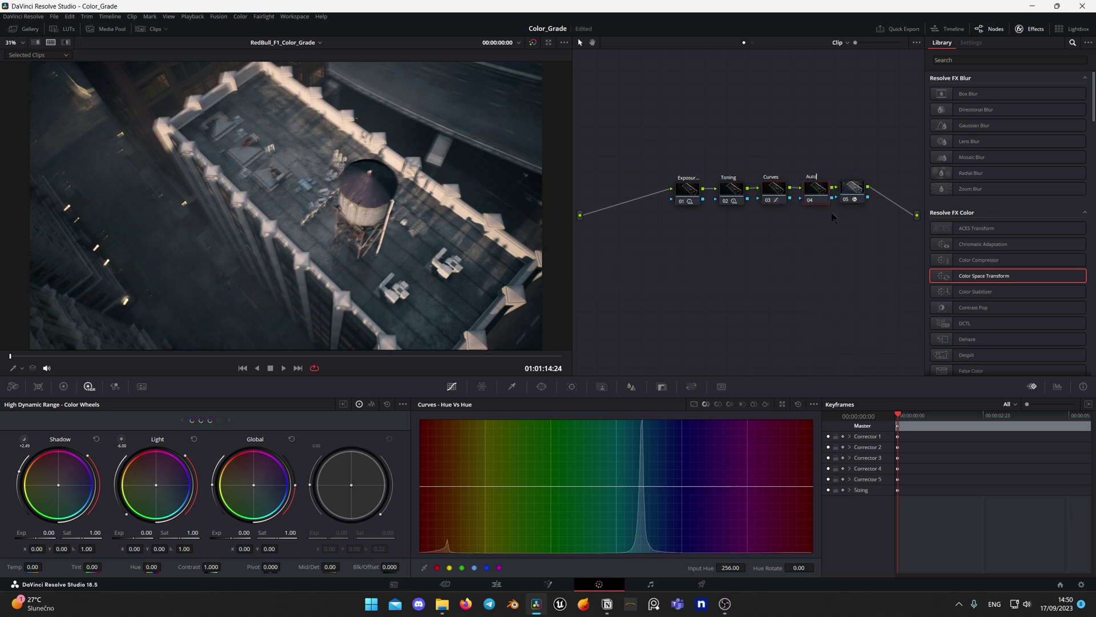
pyautogui.write('re')
pyautogui.press('Return')
pyautogui.moveTo(672, 243); pyautogui.dragTo(772, 194)
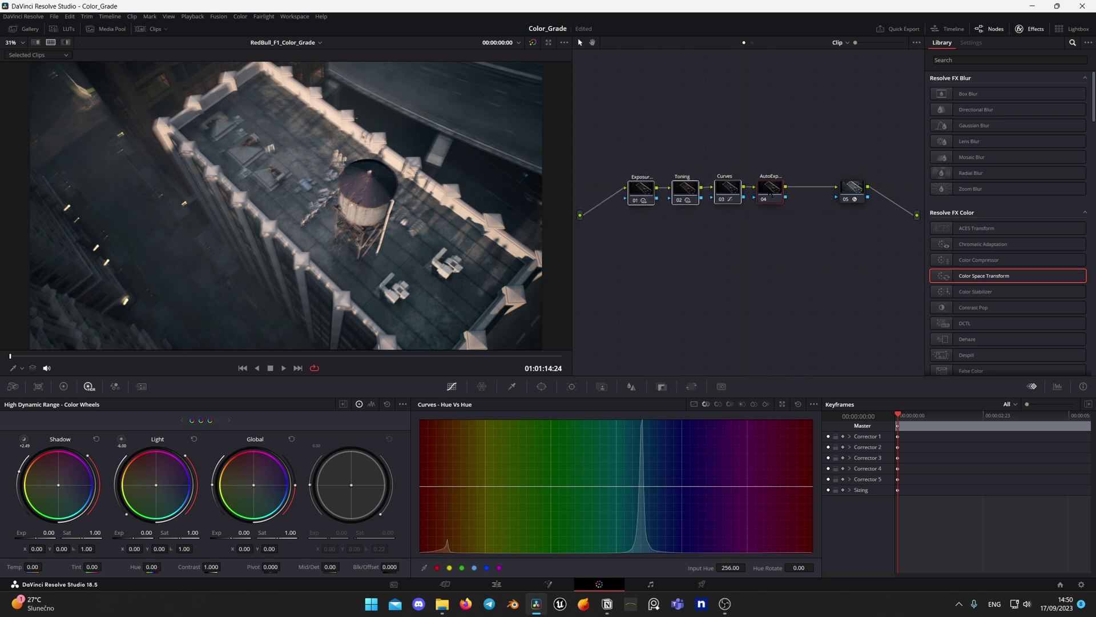
pyautogui.click(765, 227)
# On the AutoExposure node, set Shadow exposure to -1.30 and Light exposure to -0.29, and return to the first frame.
pyautogui.moveTo(17, 356)
pyautogui.mouseDown()
pyautogui.moveTo(63, 356)
pyautogui.moveTo(23, 357)
pyautogui.mouseUp()
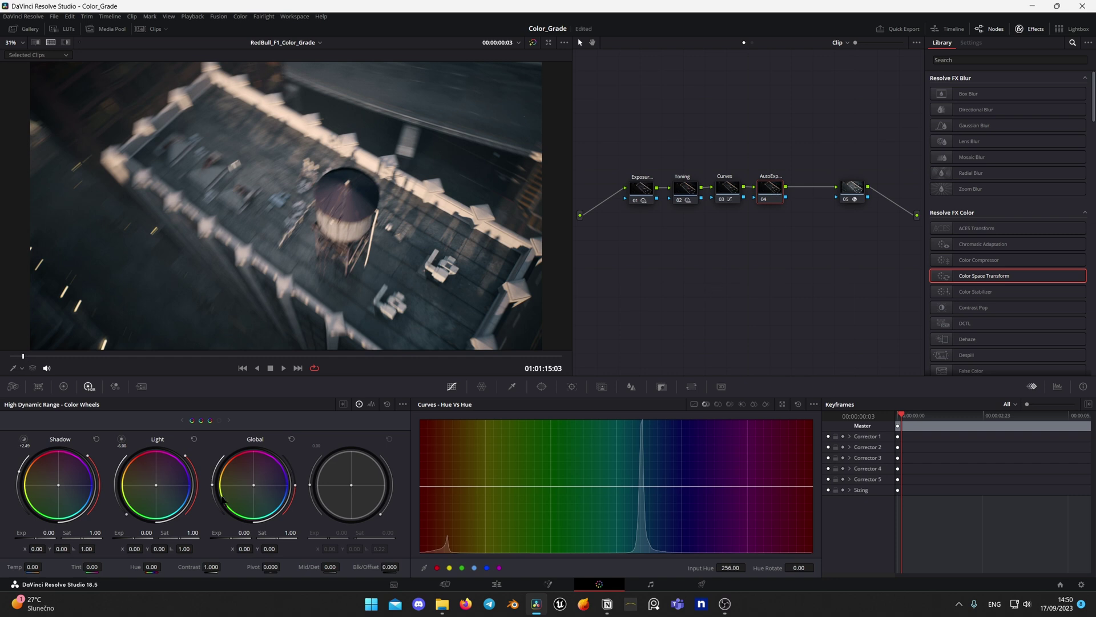
pyautogui.moveTo(47, 532); pyautogui.dragTo(39, 532)
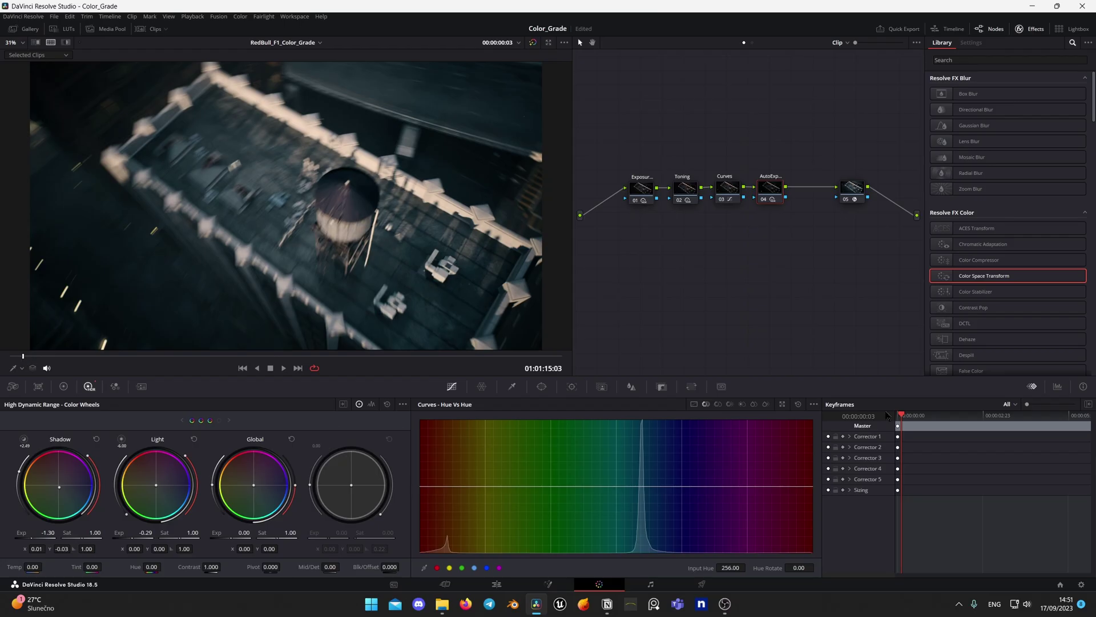
pyautogui.moveTo(901, 415); pyautogui.dragTo(889, 415)
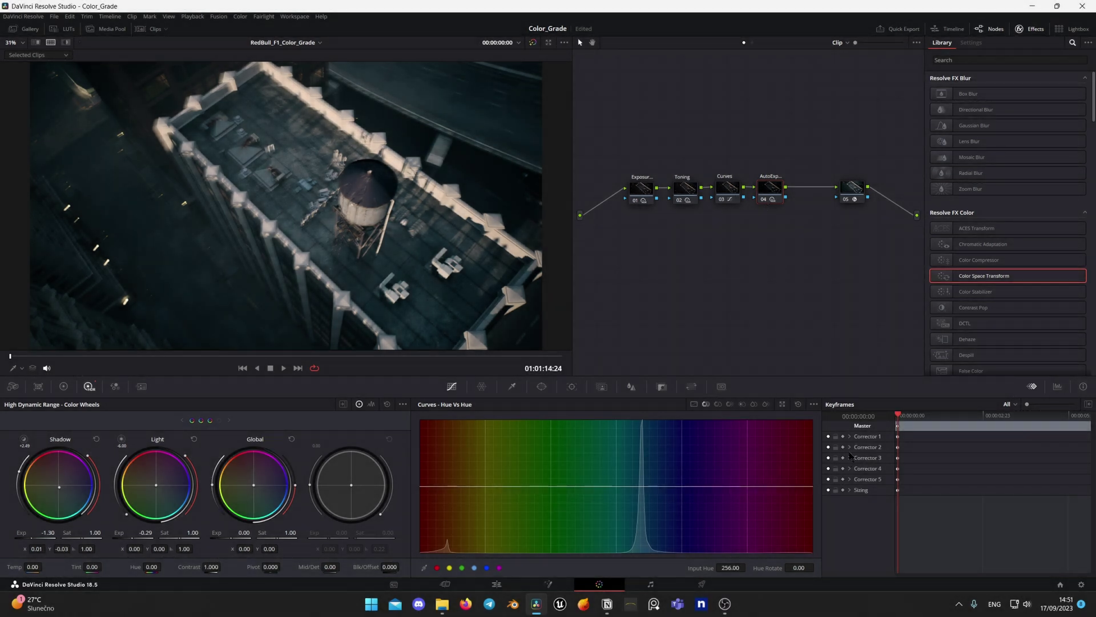
# Keyframe the AutoExposure node's Key Output Gain at 1.000 on the first frame and 00:00:01:11, dropping to 0.000 at 00:00:02:15.
pyautogui.click(662, 386)
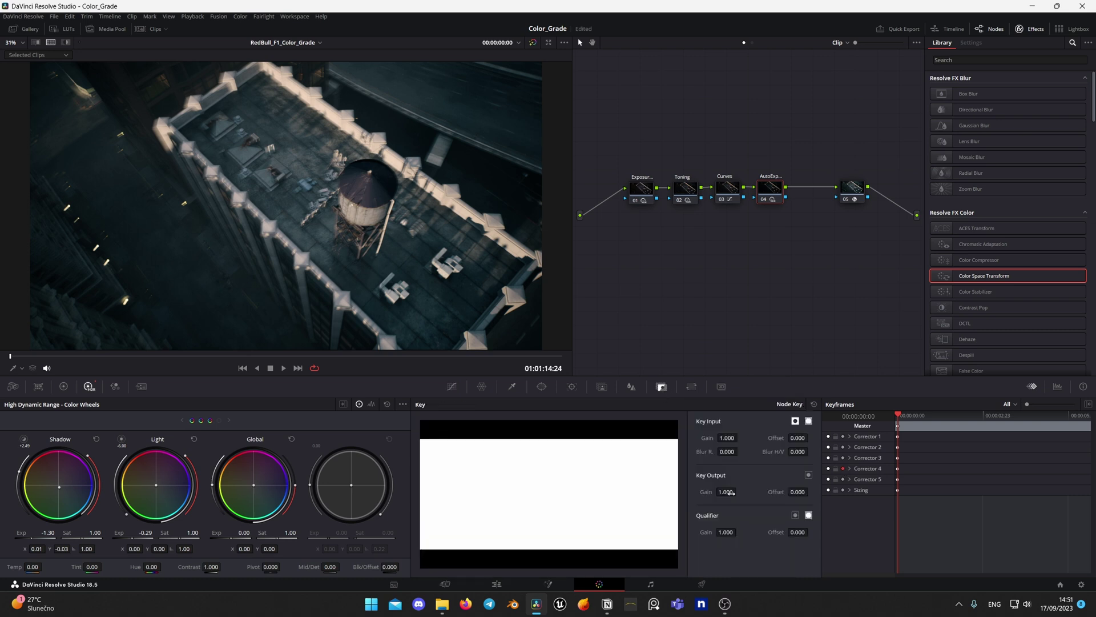
pyautogui.moveTo(731, 492); pyautogui.dragTo(731, 493)
pyautogui.moveTo(901, 416); pyautogui.dragTo(942, 418)
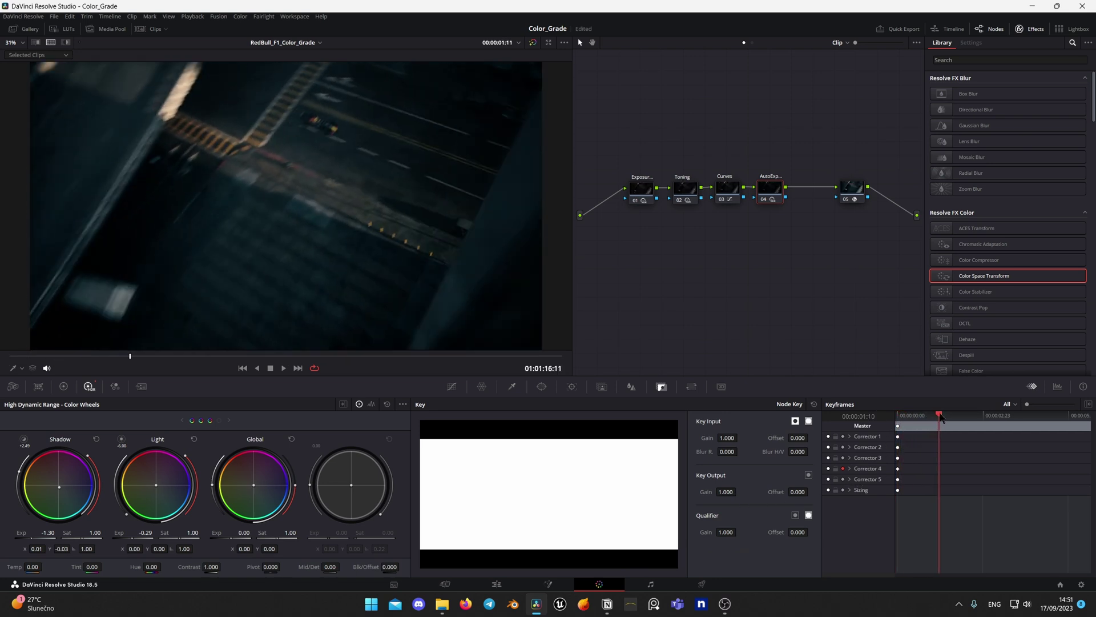
pyautogui.moveTo(726, 491); pyautogui.dragTo(727, 491)
pyautogui.moveTo(941, 421); pyautogui.dragTo(973, 418)
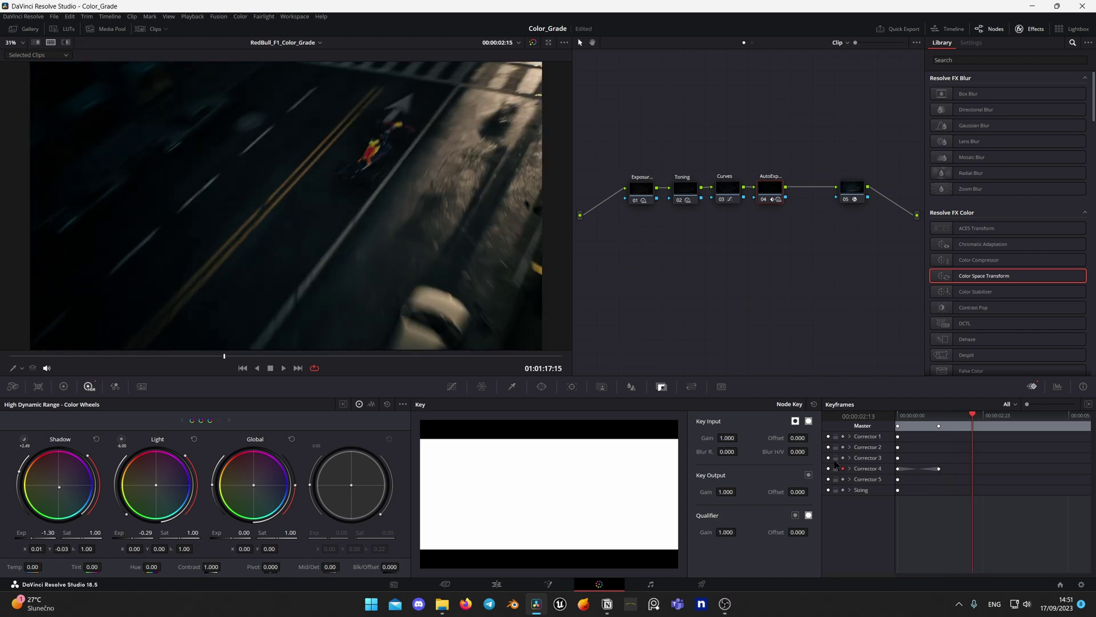
pyautogui.moveTo(734, 493); pyautogui.dragTo(677, 493)
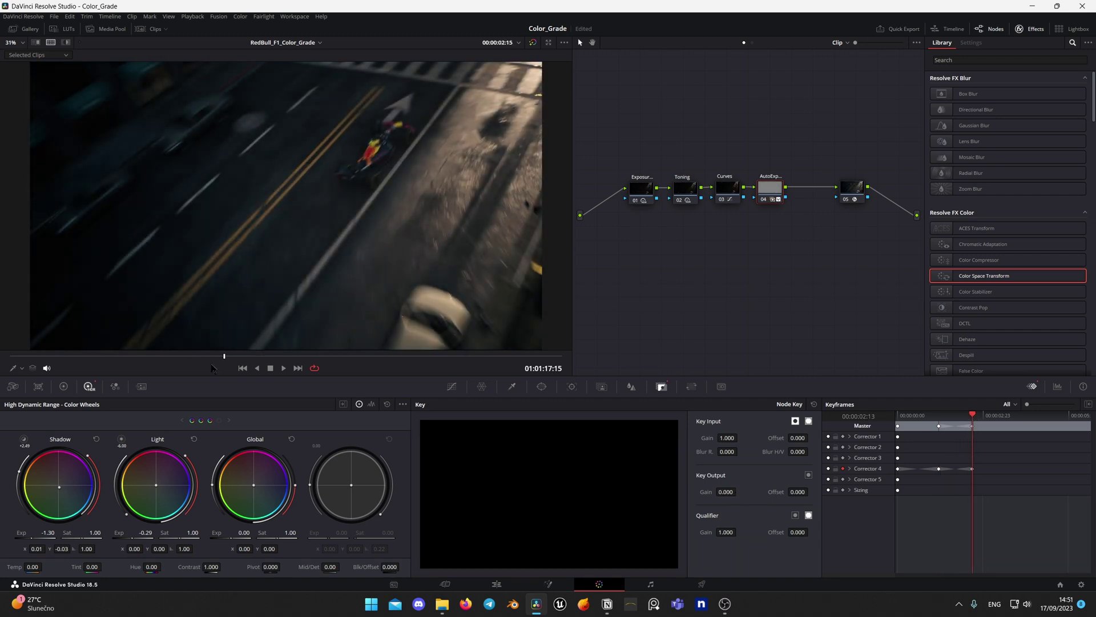
# Play the clip from its first frame to review the exposure transition, and return near the start.
pyautogui.moveTo(222, 357); pyautogui.dragTo(9, 356)
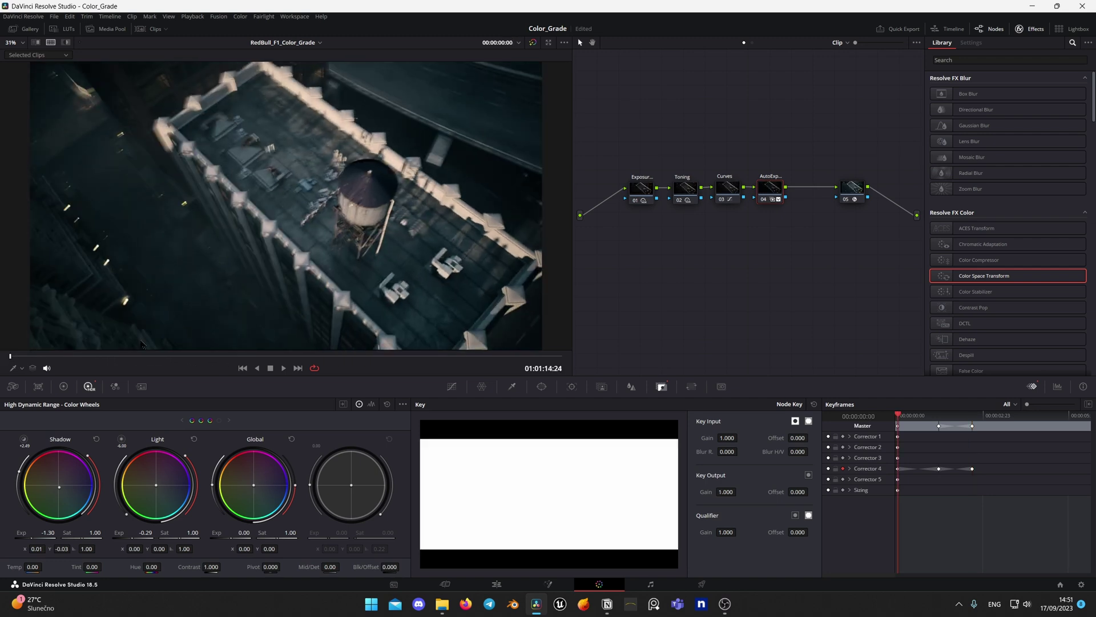
pyautogui.press('space')
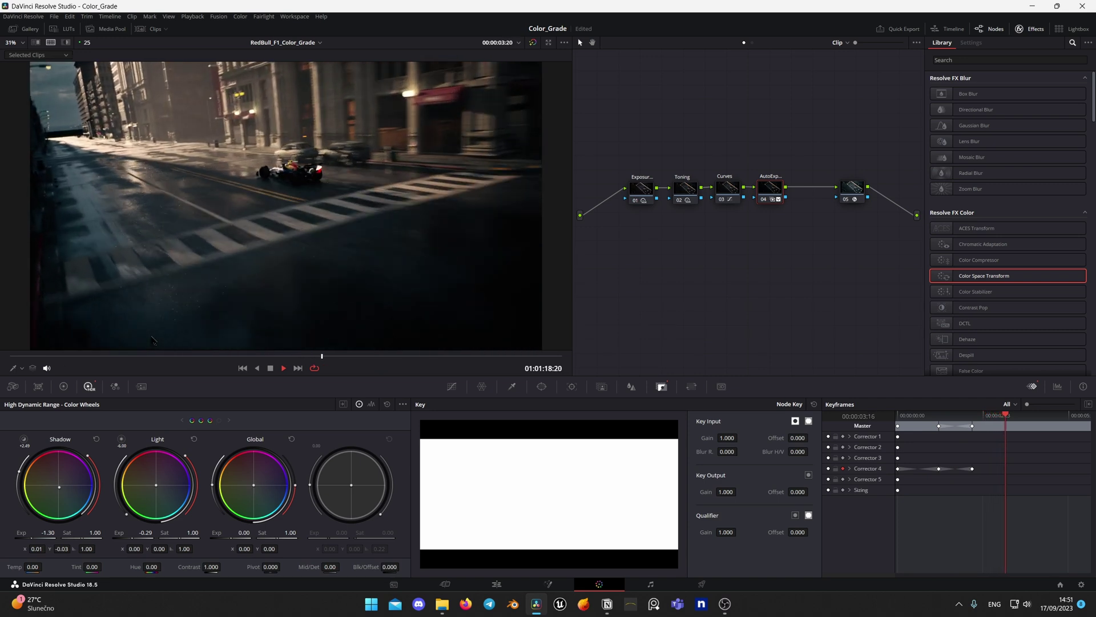
pyautogui.press('space')
pyautogui.moveTo(488, 356); pyautogui.dragTo(29, 356)
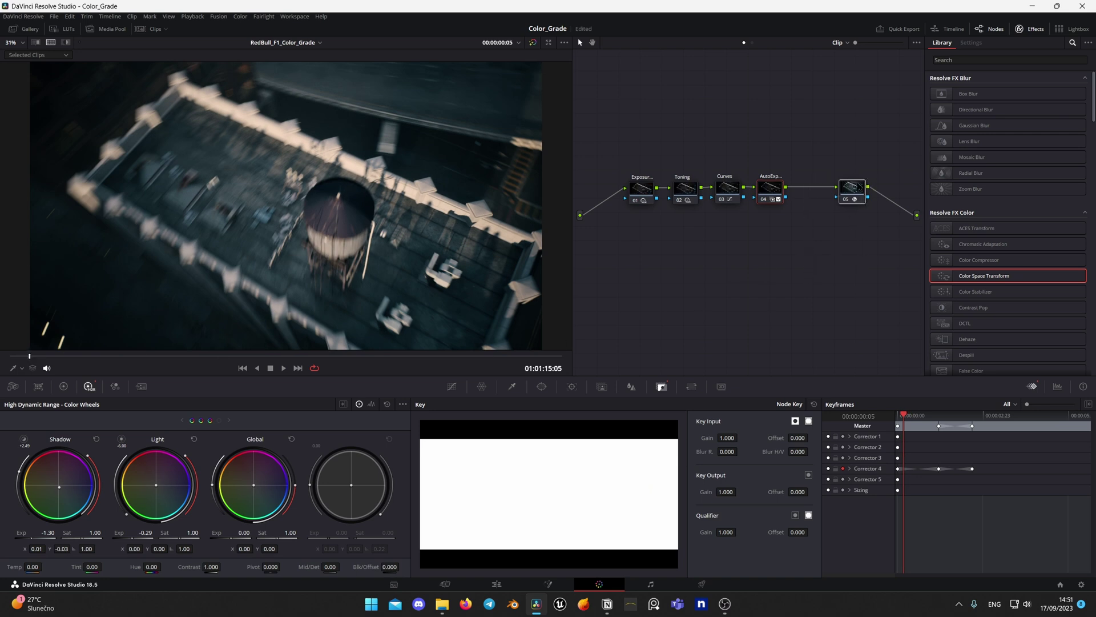
# Move the Color Space Transform node nearer the chain, insert a serial node after it, and apply Film Grain with a grain preset.
pyautogui.moveTo(852, 188); pyautogui.dragTo(821, 187)
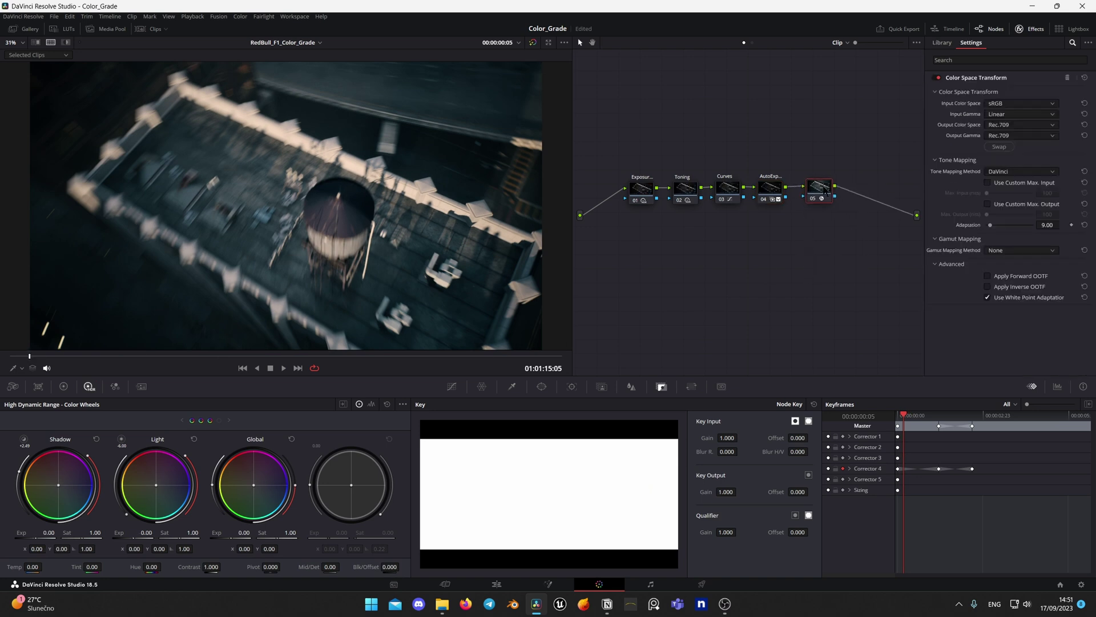
pyautogui.click(942, 42)
pyautogui.hotkey('alt', 's')
pyautogui.click(944, 59)
pyautogui.write('film')
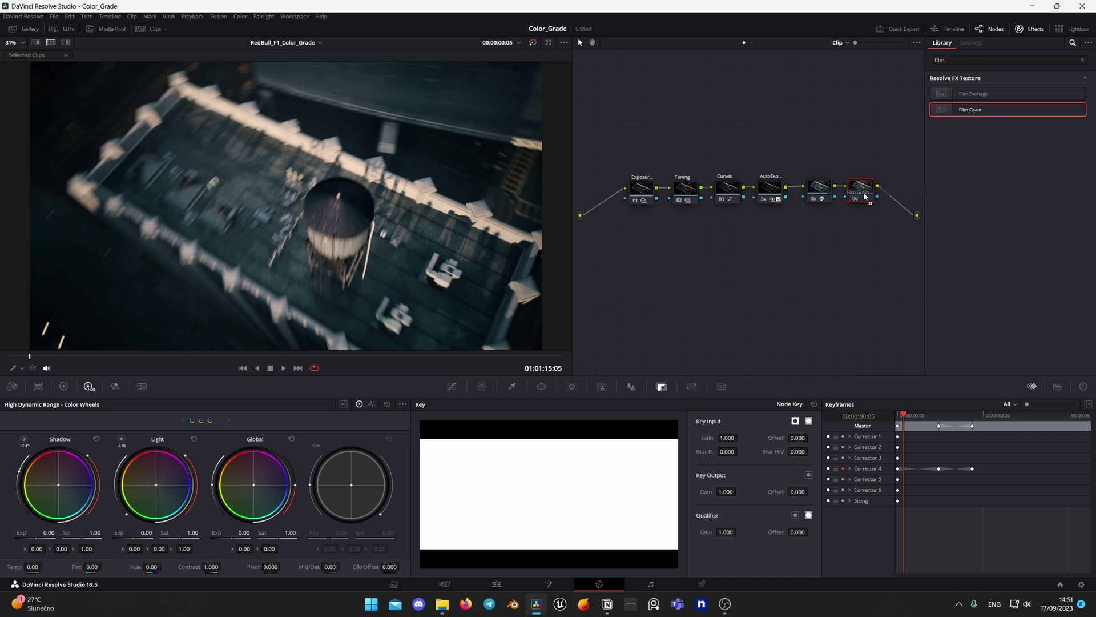
pyautogui.doubleClick(971, 109)
pyautogui.click(1036, 92)
pyautogui.click(1033, 150)
# Make room before the Film Grain node, insert a serial node there, and apply the Halation effect to it.
pyautogui.moveTo(624, 252); pyautogui.dragTo(831, 174)
pyautogui.moveTo(821, 192); pyautogui.dragTo(763, 192)
pyautogui.hotkey('alt', 's')
pyautogui.moveTo(862, 216); pyautogui.dragTo(807, 185)
pyautogui.doubleClick(945, 59)
pyautogui.write('hal')
pyautogui.moveTo(970, 92); pyautogui.dragTo(811, 187)
# Go to a frame in the middle of the clip and toggle the grading nodes off and on to compare the looks.
pyautogui.moveTo(29, 357); pyautogui.dragTo(328, 356)
pyautogui.hotkey('ctrl', 'd')
pyautogui.hotkey('ctrl', 'd')
pyautogui.click(865, 189)
pyautogui.moveTo(873, 224); pyautogui.dragTo(617, 158)
pyautogui.moveTo(720, 272); pyautogui.dragTo(741, 274)
pyautogui.moveTo(582, 131); pyautogui.dragTo(799, 210)
pyautogui.hotkey('ctrl', 'd')
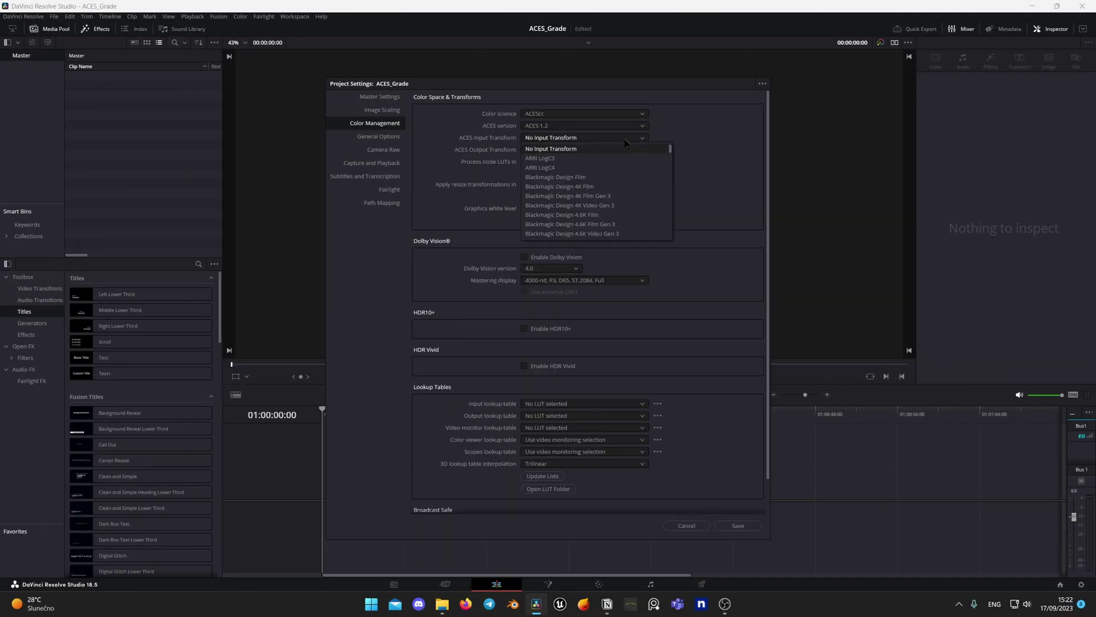
# In the ACES_Grade project settings, set ACES Input Transform to ACEScc - CSC and ACES Output Transform to Rec.709, and save.
pyautogui.click(536, 245)
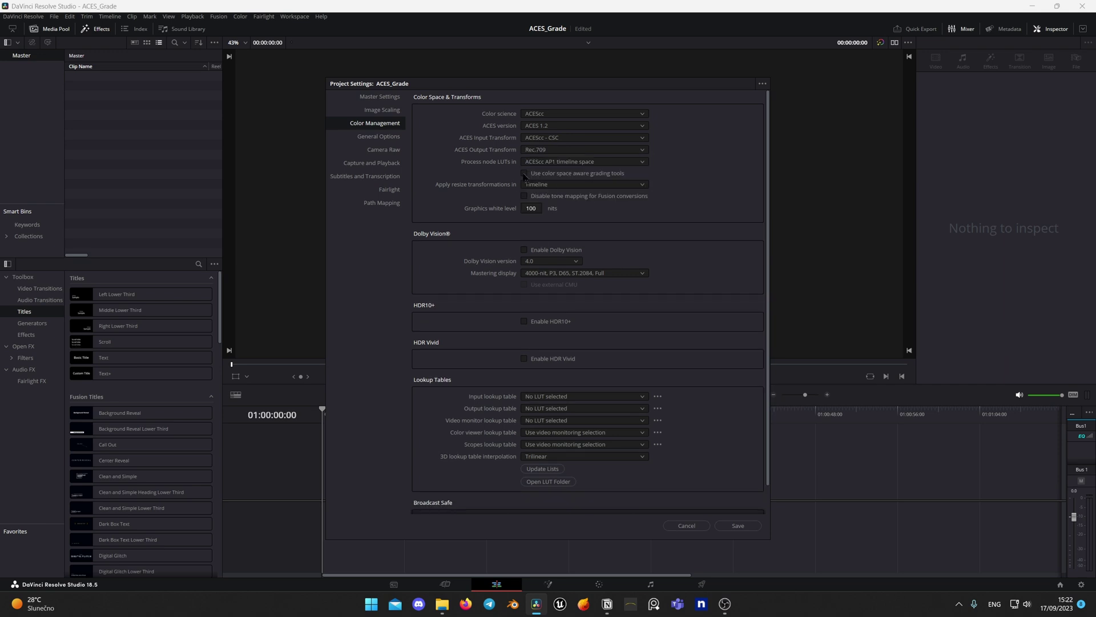
pyautogui.click(737, 526)
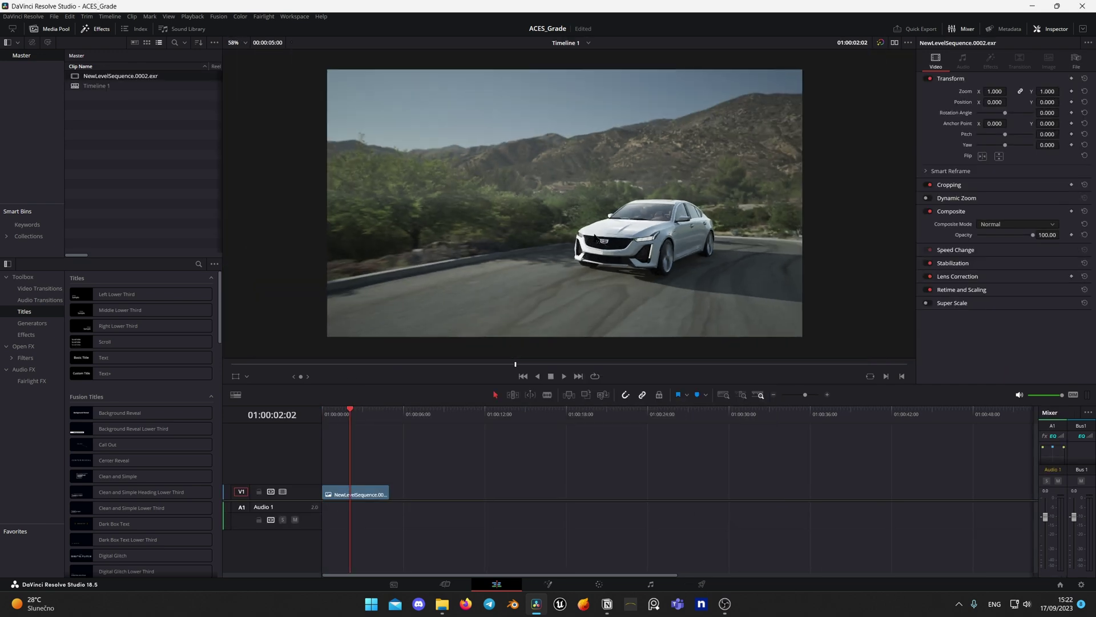